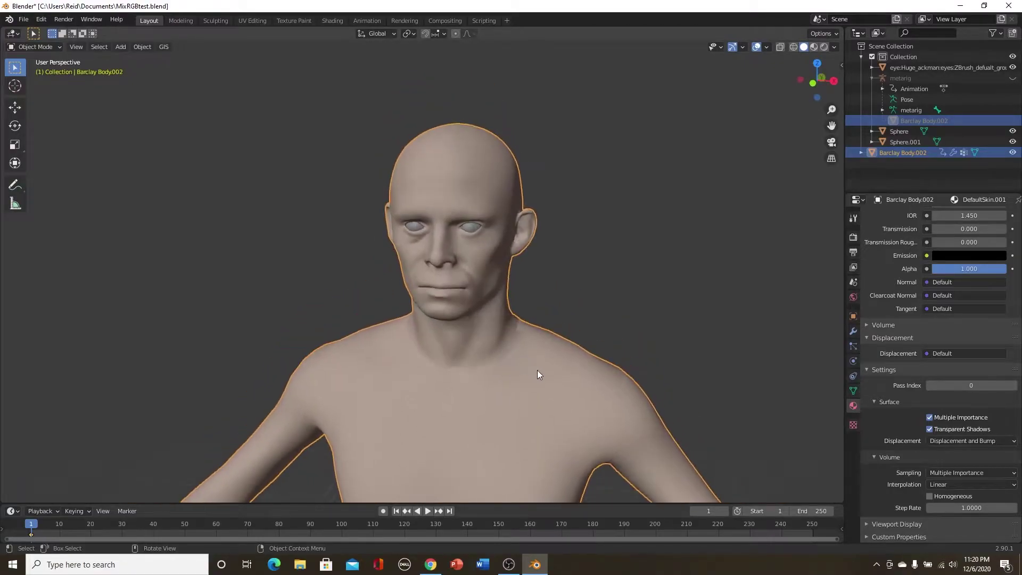
{"action": "scroll", "coordinate": [535, 373], "scroll_direction": "down", "scroll_amount": 4}
Step: Open the Shading workspace's DefaultSkin.001 node tree and drag Skin_Freckles.001 next to Principled BSDF
{"action": "scroll", "coordinate": [541, 366], "scroll_direction": "up", "scroll_amount": 6}
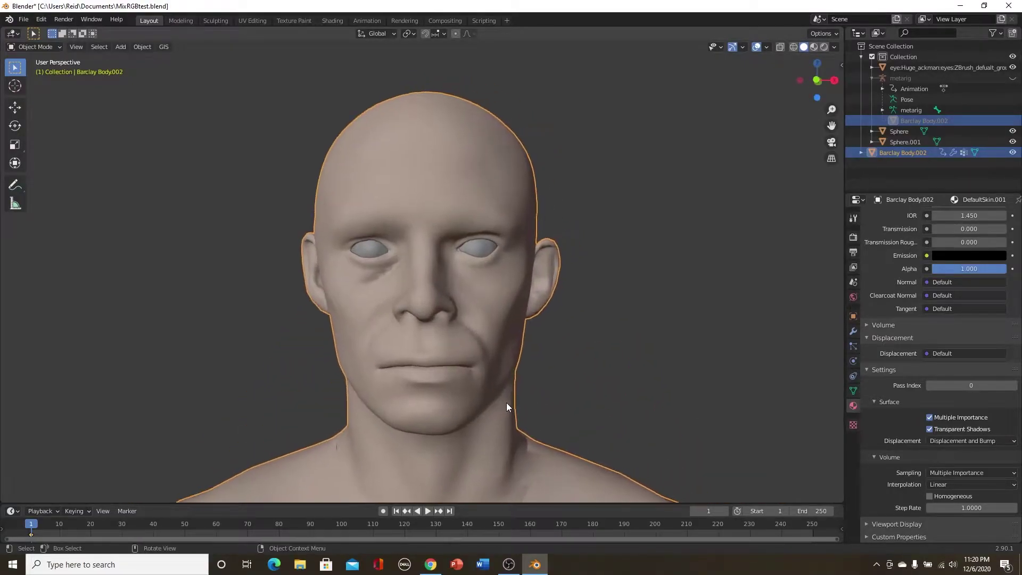
{"action": "left_click", "coordinate": [333, 21]}
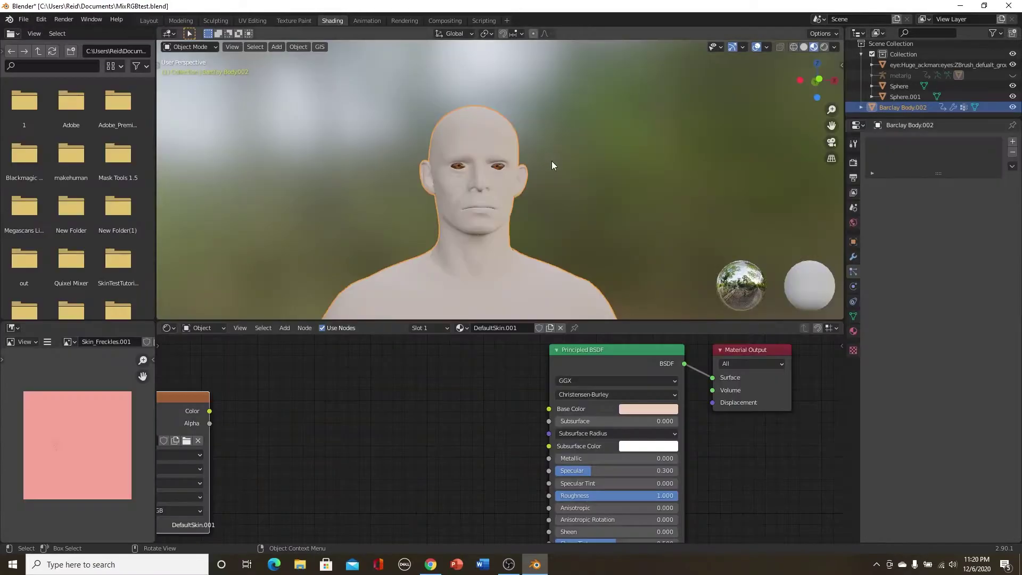
{"action": "scroll", "coordinate": [551, 186], "scroll_direction": "down", "scroll_amount": 3}
{"action": "scroll", "coordinate": [430, 412], "scroll_direction": "down", "scroll_amount": 2}
{"action": "scroll", "coordinate": [436, 404], "scroll_direction": "down", "scroll_amount": 2}
{"action": "middle_click_drag", "start_coordinate": [408, 427], "coordinate": [488, 421]}
{"action": "scroll", "coordinate": [551, 398], "scroll_direction": "up", "scroll_amount": 2}
{"action": "left_click_drag", "start_coordinate": [344, 395], "coordinate": [523, 364]}
{"action": "scroll", "coordinate": [617, 389], "scroll_direction": "up", "scroll_amount": 3}
{"action": "middle_click_drag", "start_coordinate": [590, 392], "coordinate": [476, 442]}
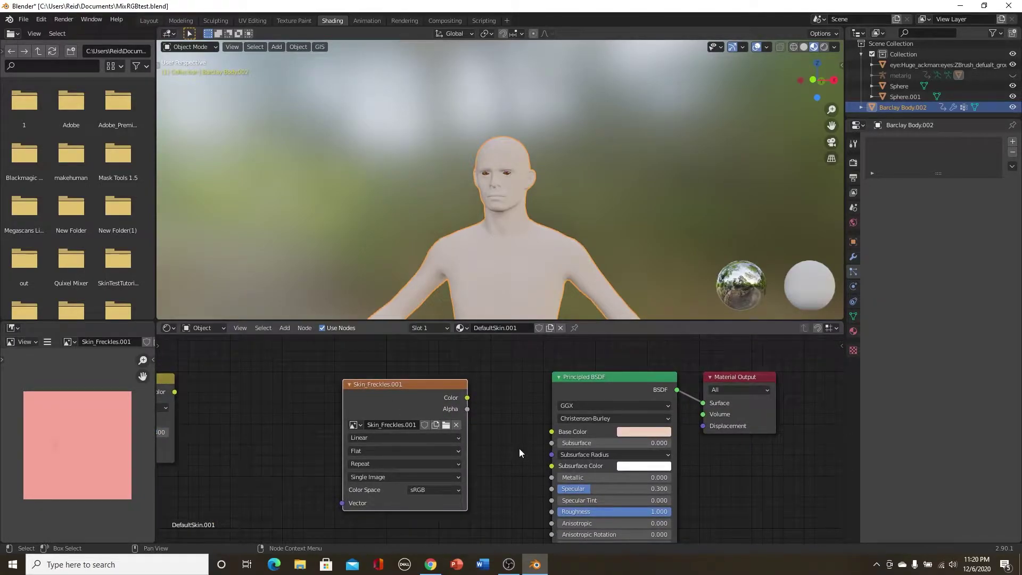
Step: Add an Image Texture node via search and delete the old Skin_Freckles.001 node
{"action": "key", "text": "shift+a"}
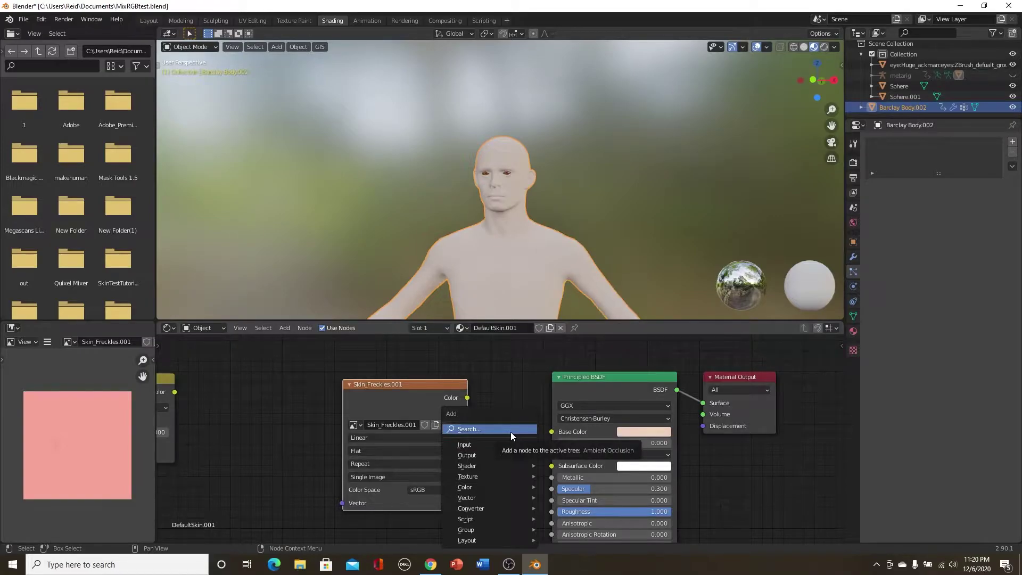
{"action": "left_click", "coordinate": [510, 433]}
{"action": "type", "text": "imag"}
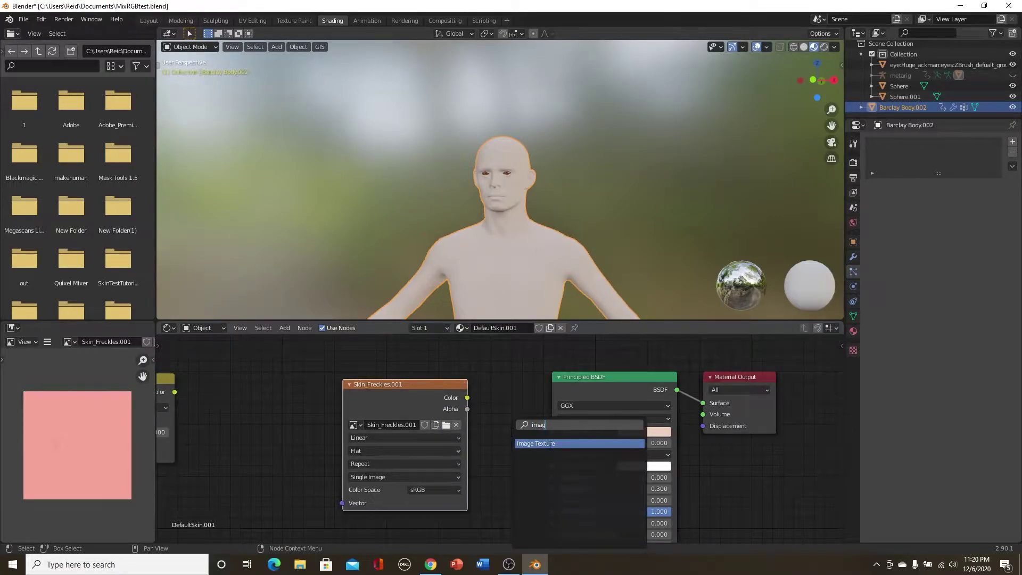
{"action": "key", "text": "Return"}
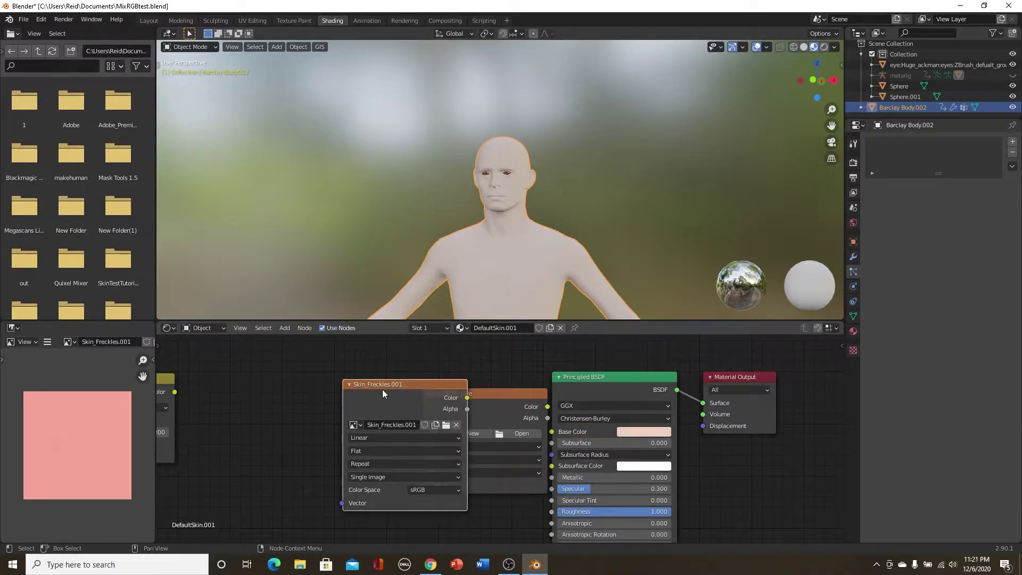
{"action": "key", "text": "x"}
{"action": "middle_click_drag", "start_coordinate": [380, 405], "coordinate": [308, 400]}
{"action": "left_click_drag", "start_coordinate": [367, 395], "coordinate": [324, 391]}
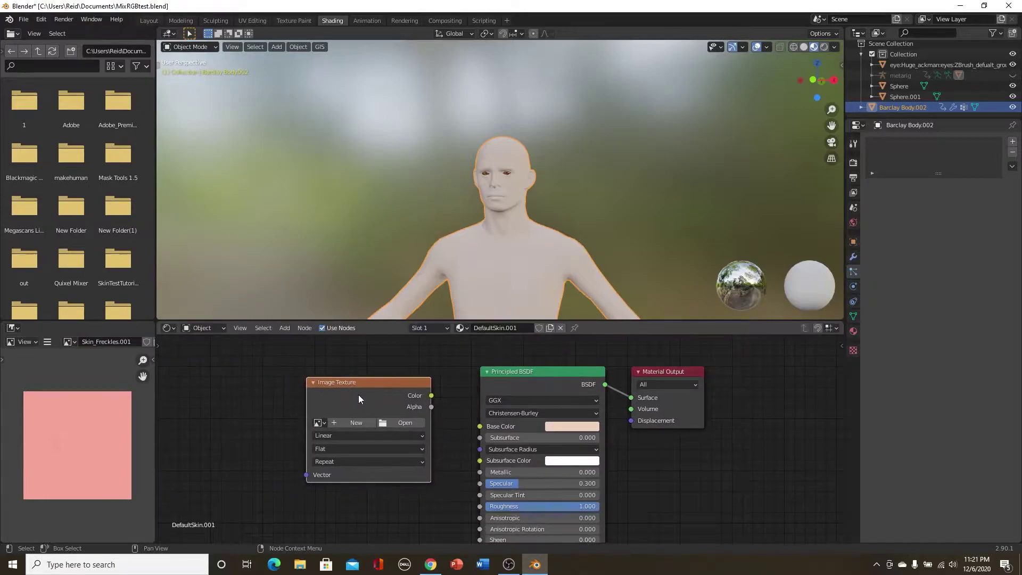
Step: Connect the Image Texture's Color to Base Color and start a New image, editing its name
{"action": "left_click_drag", "start_coordinate": [431, 396], "coordinate": [479, 427]}
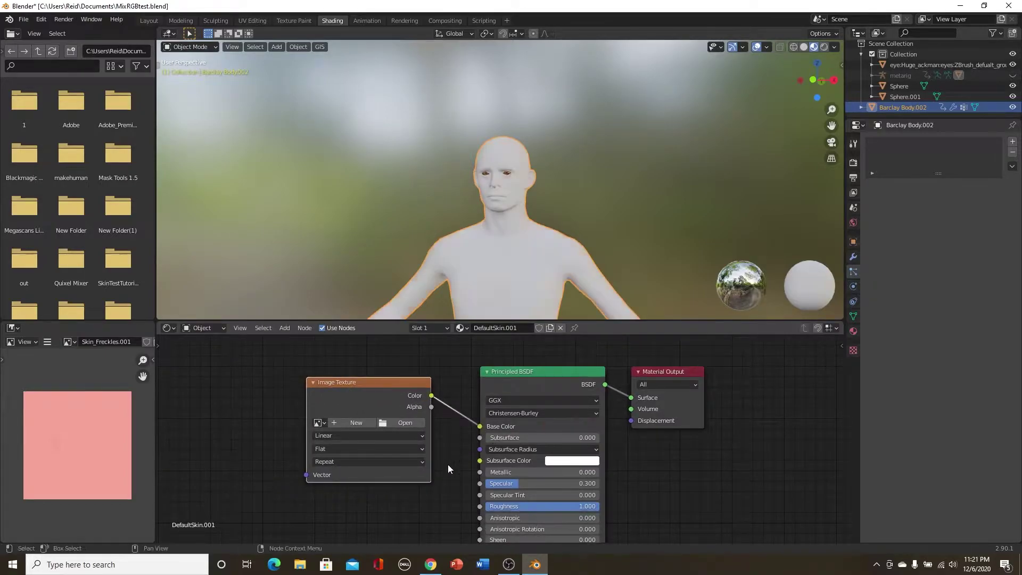
{"action": "scroll", "coordinate": [497, 436], "scroll_direction": "down", "scroll_amount": 1}
{"action": "middle_click_drag", "start_coordinate": [505, 428], "coordinate": [566, 419]}
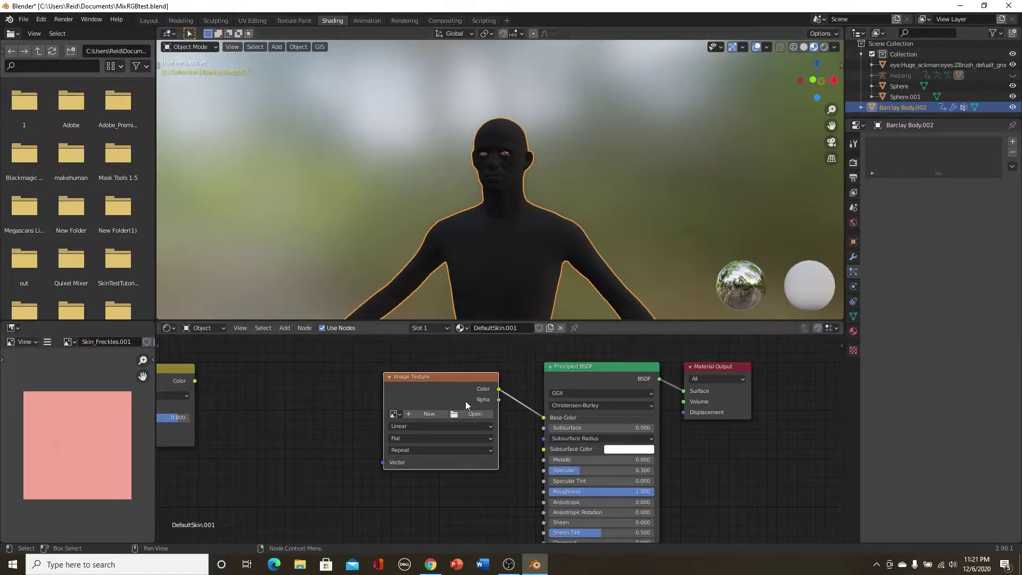
{"action": "scroll", "coordinate": [465, 401], "scroll_direction": "up", "scroll_amount": 2}
{"action": "left_click", "coordinate": [390, 404]}
{"action": "left_click", "coordinate": [403, 419]}
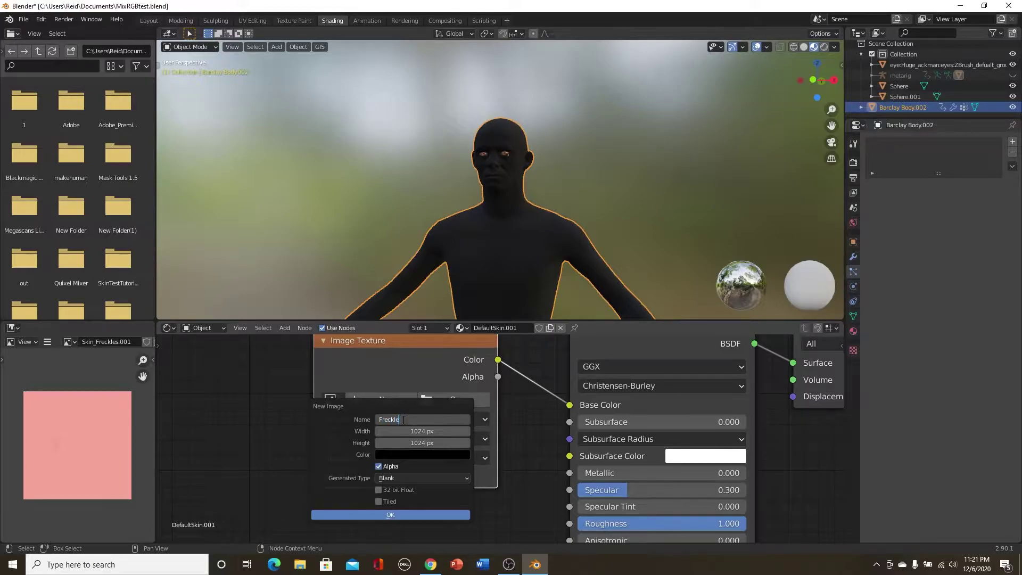
Step: Set the new image's width and height to 2048
{"action": "left_click", "coordinate": [442, 431]}
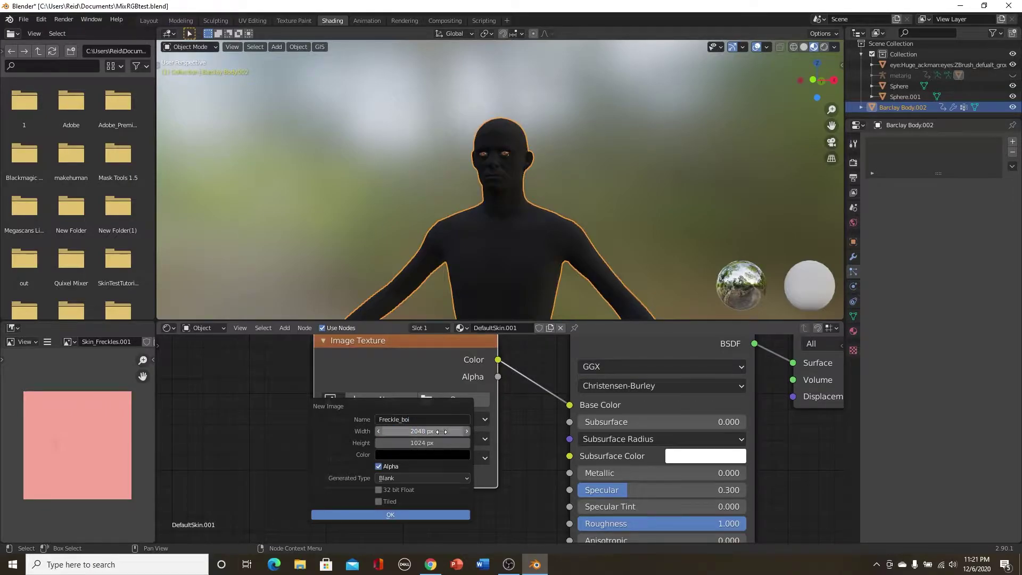
{"action": "left_click", "coordinate": [430, 443]}
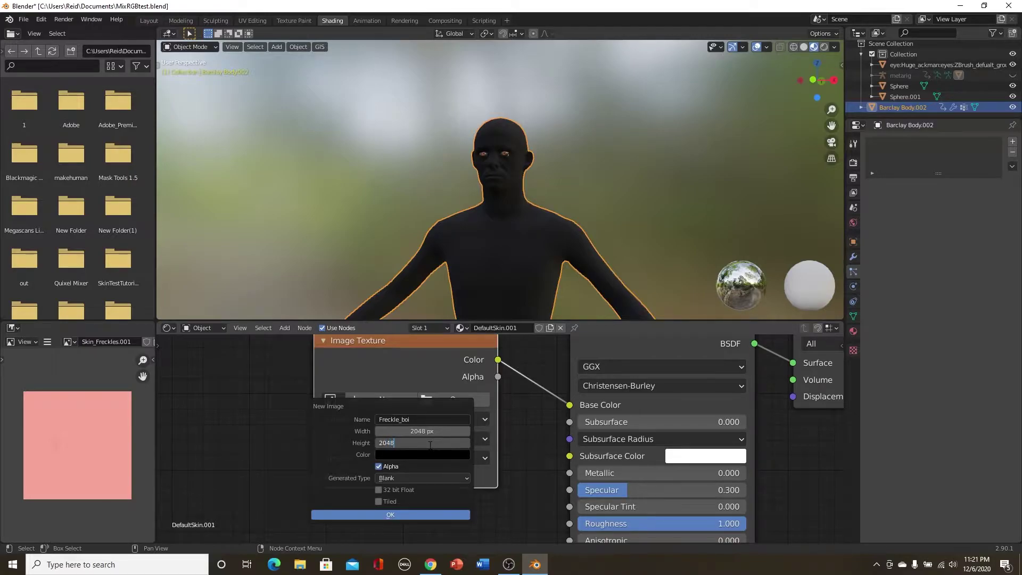
{"action": "type", "text": "2048"}
{"action": "key", "text": "Return"}
Step: Choose a bright pink fill colour and create the Freckle_boi image
{"action": "left_click", "coordinate": [432, 455]}
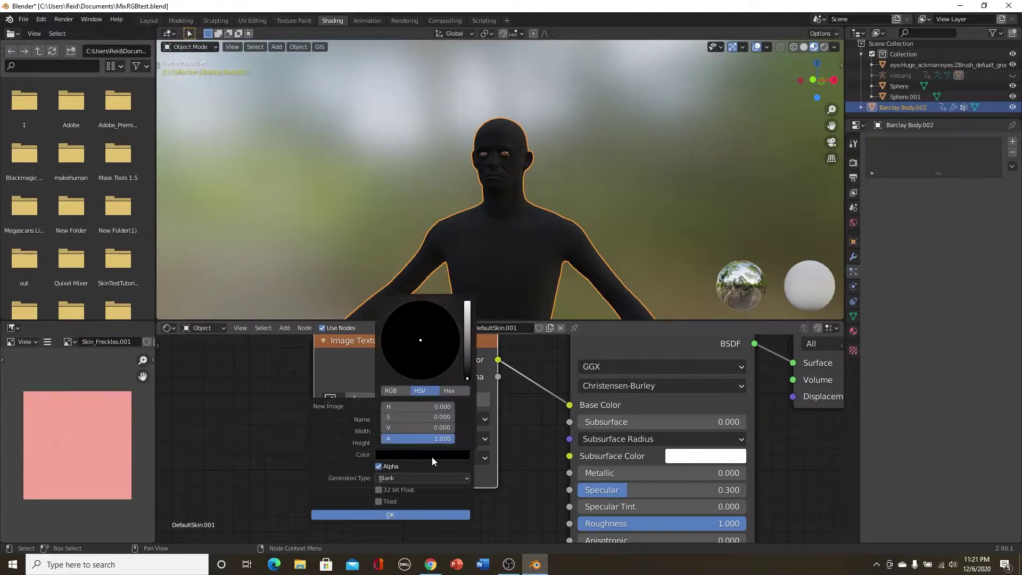
{"action": "left_click_drag", "start_coordinate": [468, 367], "coordinate": [467, 305]}
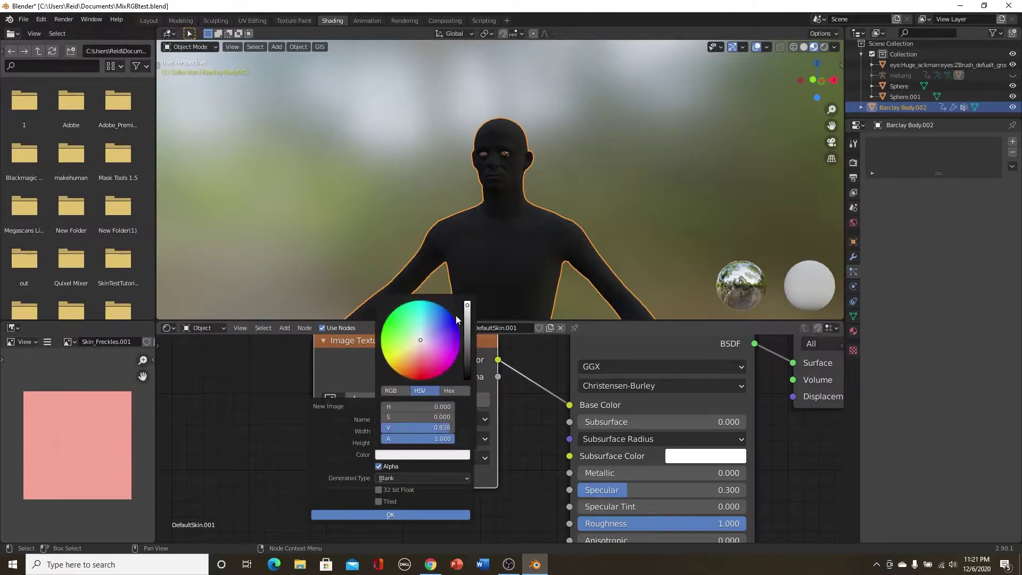
{"action": "left_click_drag", "start_coordinate": [434, 339], "coordinate": [416, 350]}
{"action": "left_click_drag", "start_coordinate": [467, 315], "coordinate": [468, 301]}
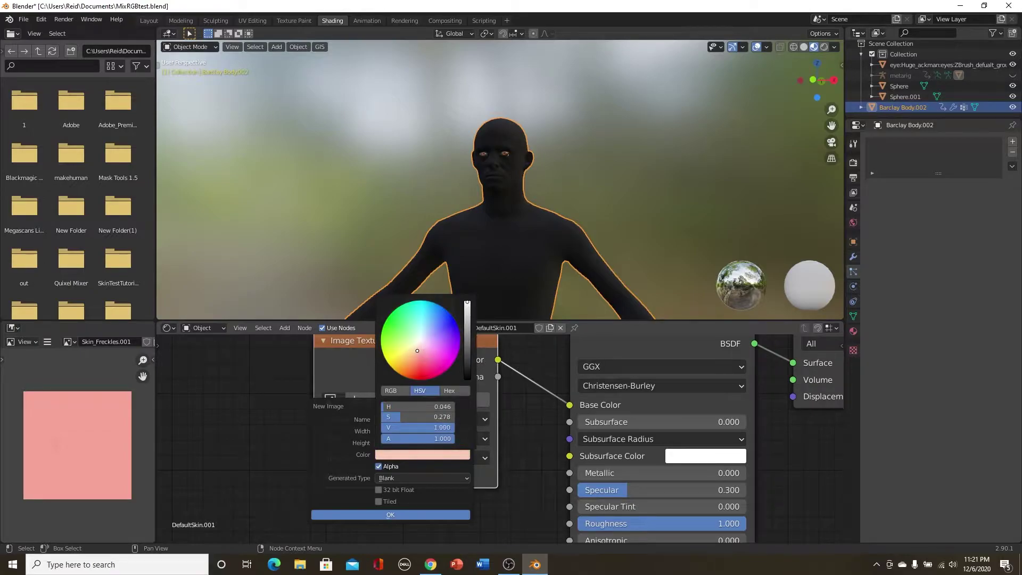
{"action": "left_click_drag", "start_coordinate": [416, 353], "coordinate": [417, 355]}
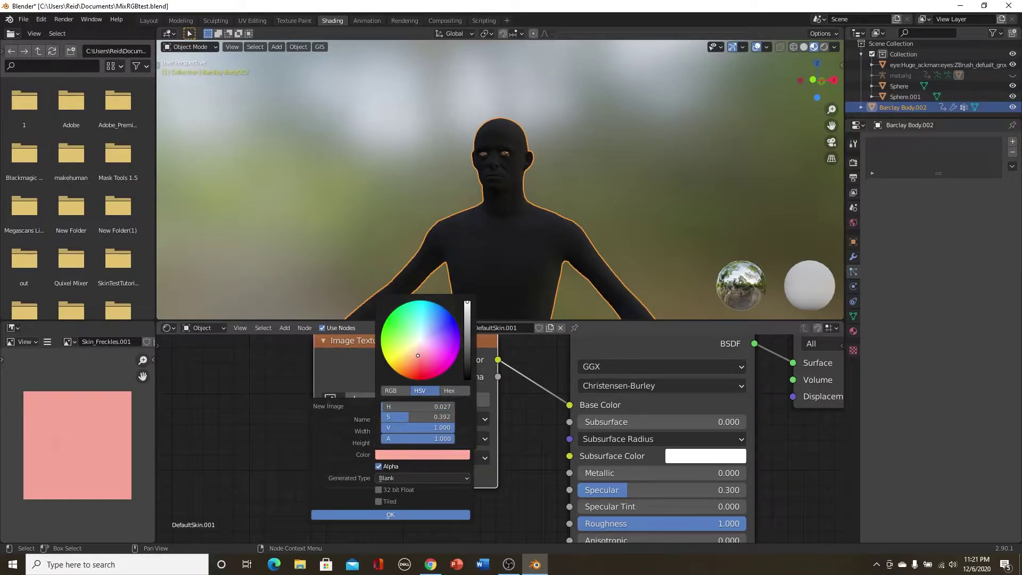
{"action": "left_click", "coordinate": [429, 514]}
Step: Display the Freckle_boi image in the Image Editor
{"action": "scroll", "coordinate": [505, 442], "scroll_direction": "down", "scroll_amount": 2}
{"action": "middle_click_drag", "start_coordinate": [542, 235], "coordinate": [519, 241]}
{"action": "scroll", "coordinate": [532, 221], "scroll_direction": "up", "scroll_amount": 4}
{"action": "scroll", "coordinate": [520, 231], "scroll_direction": "down", "scroll_amount": 3}
{"action": "scroll", "coordinate": [514, 274], "scroll_direction": "up", "scroll_amount": 5}
{"action": "scroll", "coordinate": [519, 242], "scroll_direction": "down", "scroll_amount": 3}
{"action": "scroll", "coordinate": [518, 241], "scroll_direction": "up", "scroll_amount": 2}
{"action": "scroll", "coordinate": [446, 473], "scroll_direction": "down", "scroll_amount": 3}
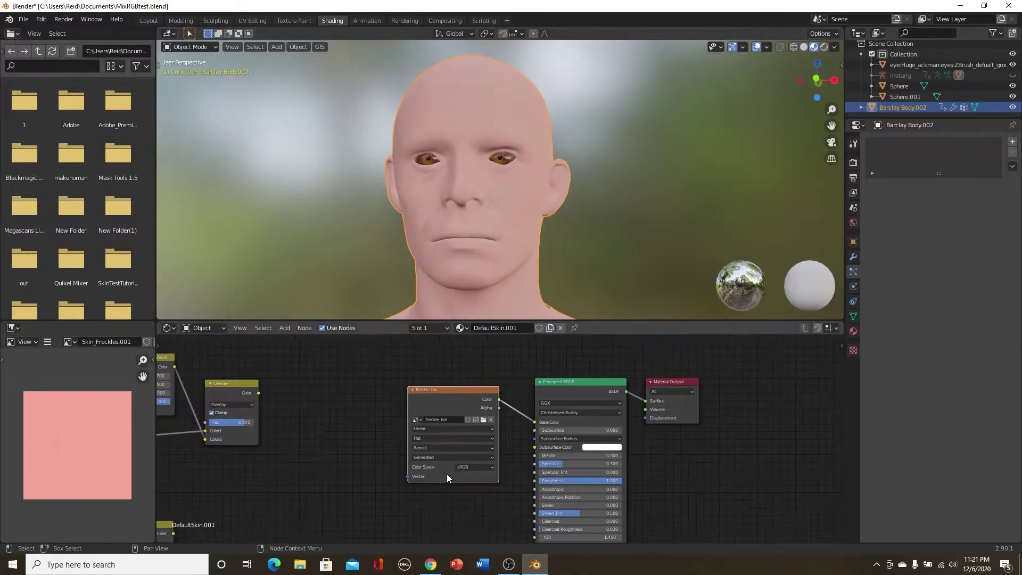
{"action": "scroll", "coordinate": [436, 456], "scroll_direction": "up", "scroll_amount": 2}
{"action": "scroll", "coordinate": [436, 459], "scroll_direction": "up", "scroll_amount": 3}
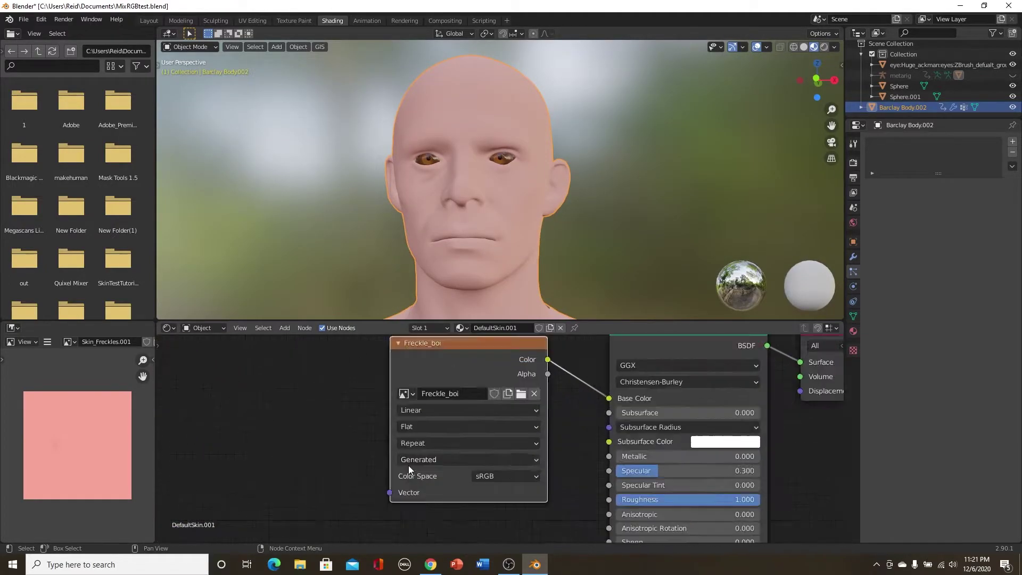
{"action": "left_click", "coordinate": [48, 341]}
{"action": "mouse_move", "coordinate": [97, 371]}
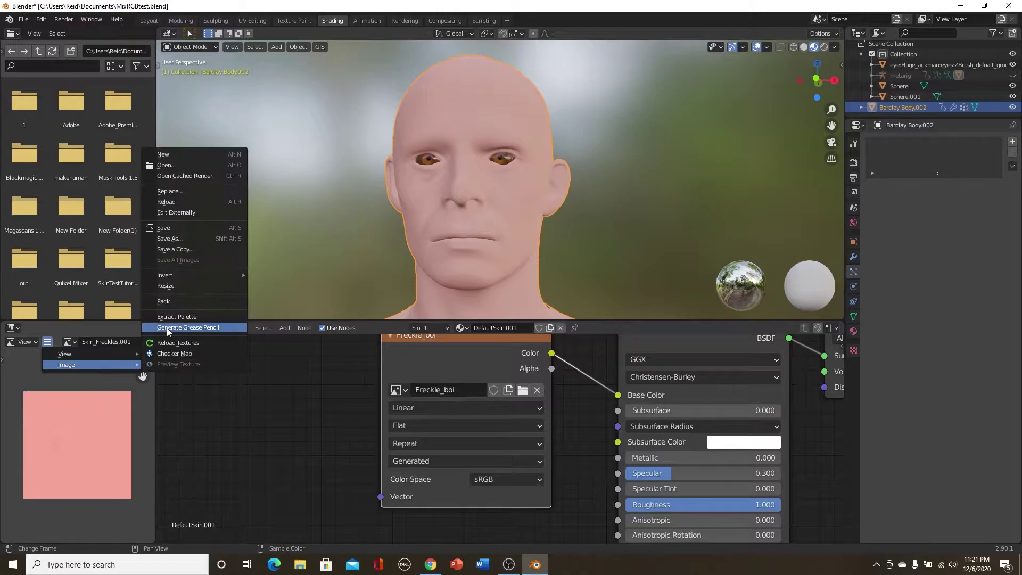
{"action": "left_click", "coordinate": [69, 341]}
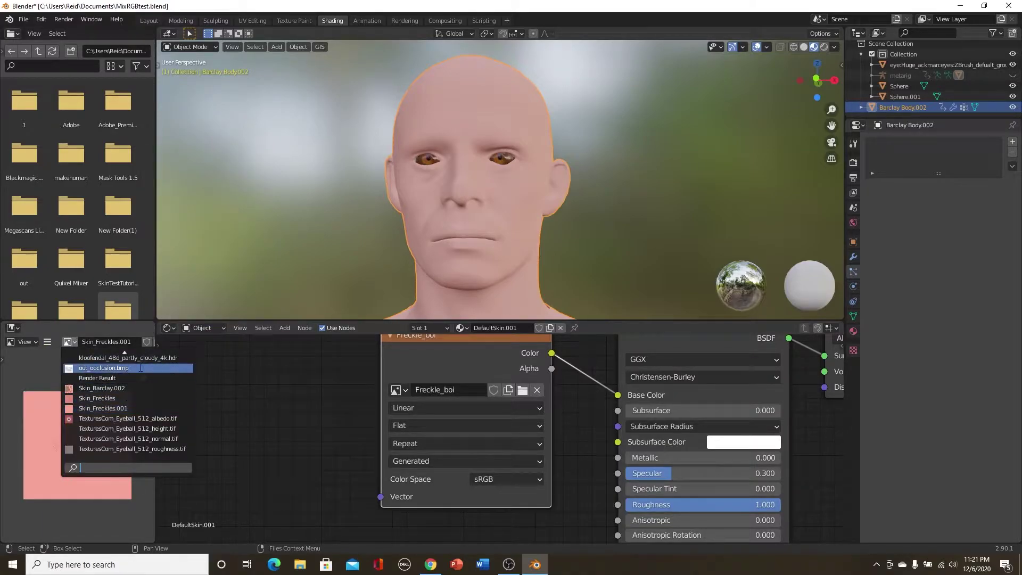
{"action": "scroll", "coordinate": [147, 372], "scroll_direction": "up", "scroll_amount": 5}
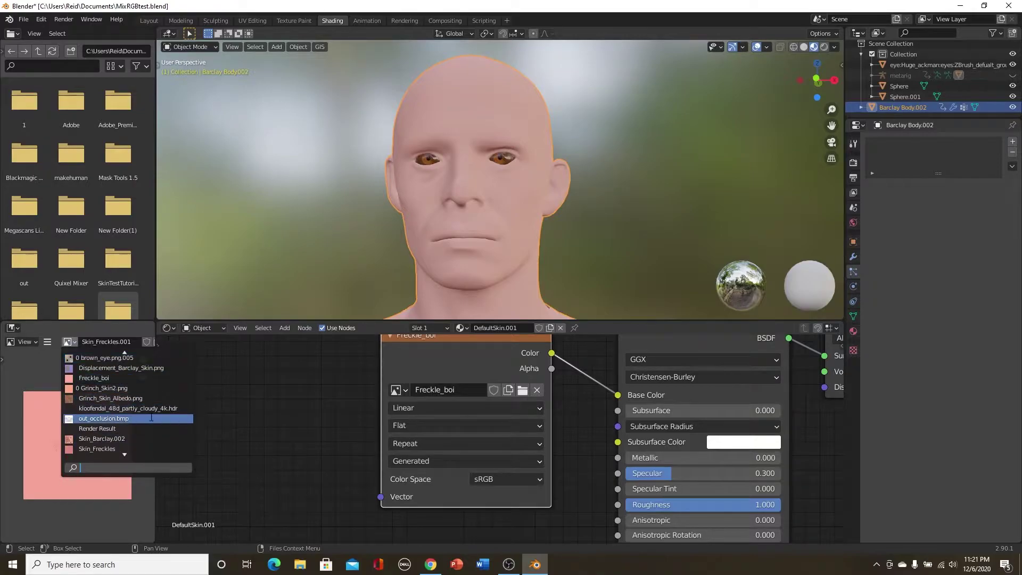
{"action": "left_click", "coordinate": [147, 378]}
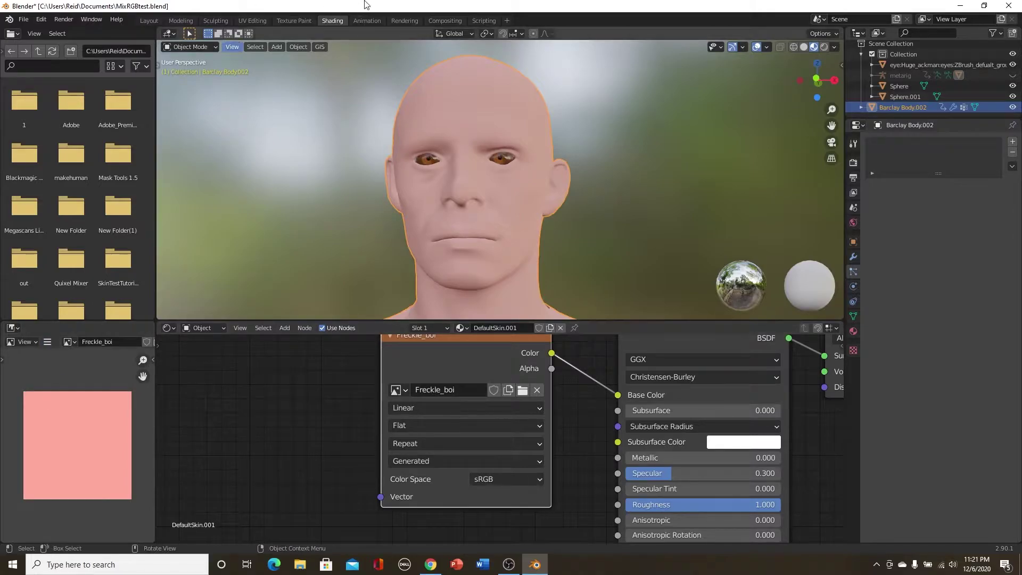
Step: Save the image as Freckle_boi.png in the Documents folder
{"action": "left_click", "coordinate": [47, 342]}
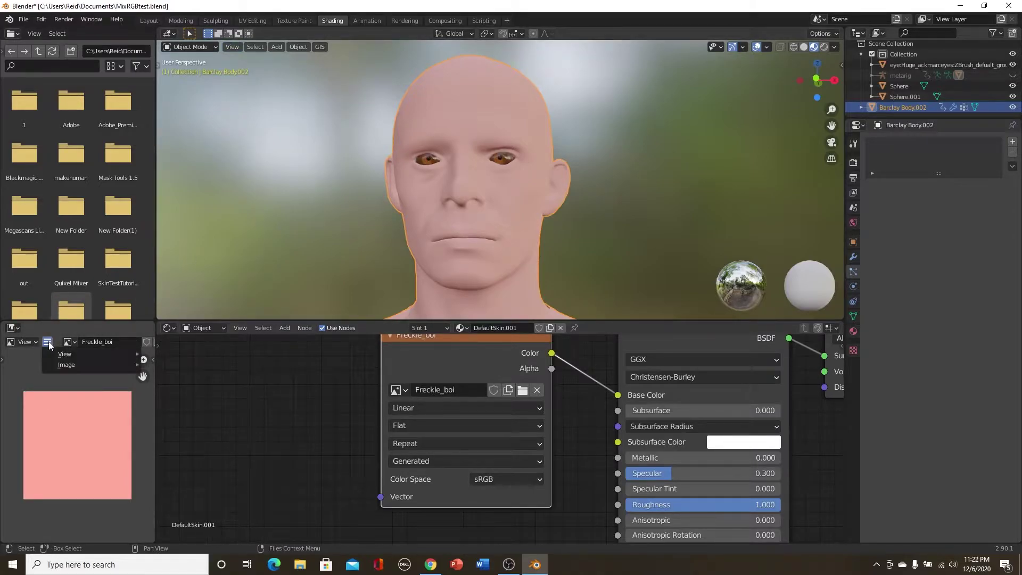
{"action": "mouse_move", "coordinate": [82, 366]}
{"action": "left_click", "coordinate": [193, 238]}
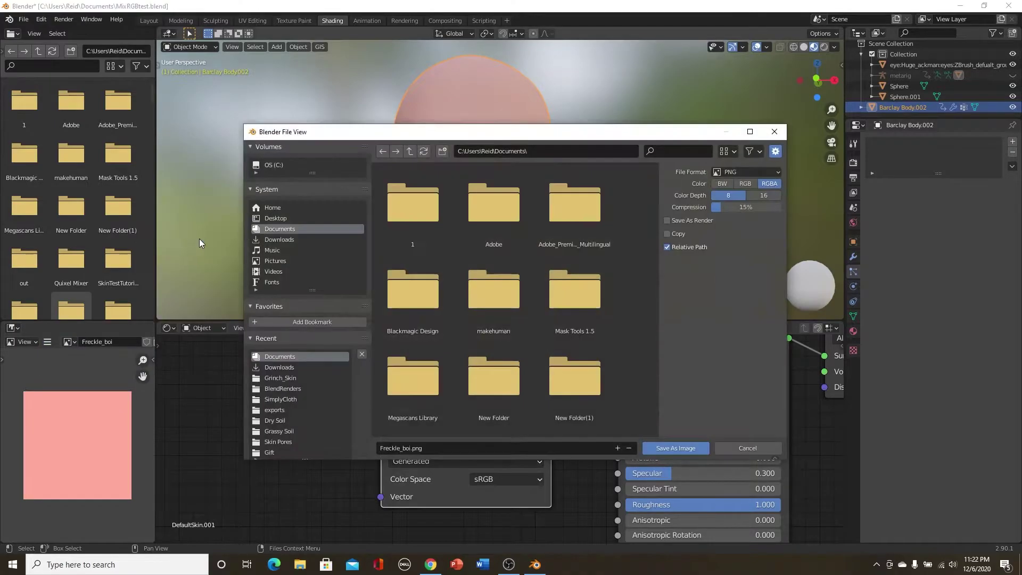
{"action": "left_click", "coordinate": [673, 448]}
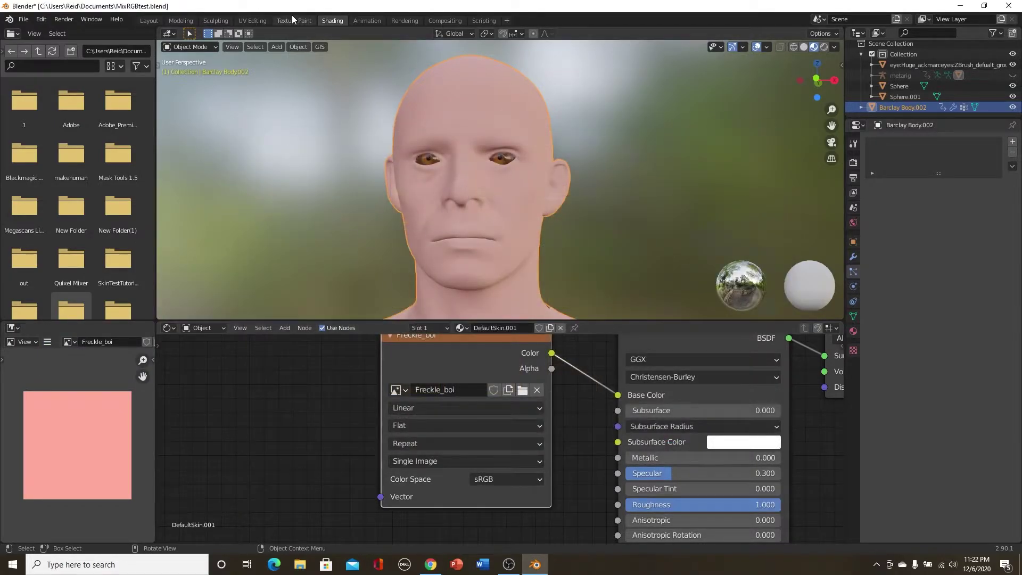
Step: In the Texture Paint workspace, unlink Texture.001 from the paint brush
{"action": "left_click", "coordinate": [292, 20]}
{"action": "scroll", "coordinate": [638, 377], "scroll_direction": "down", "scroll_amount": 3}
{"action": "scroll", "coordinate": [643, 384], "scroll_direction": "up", "scroll_amount": 3}
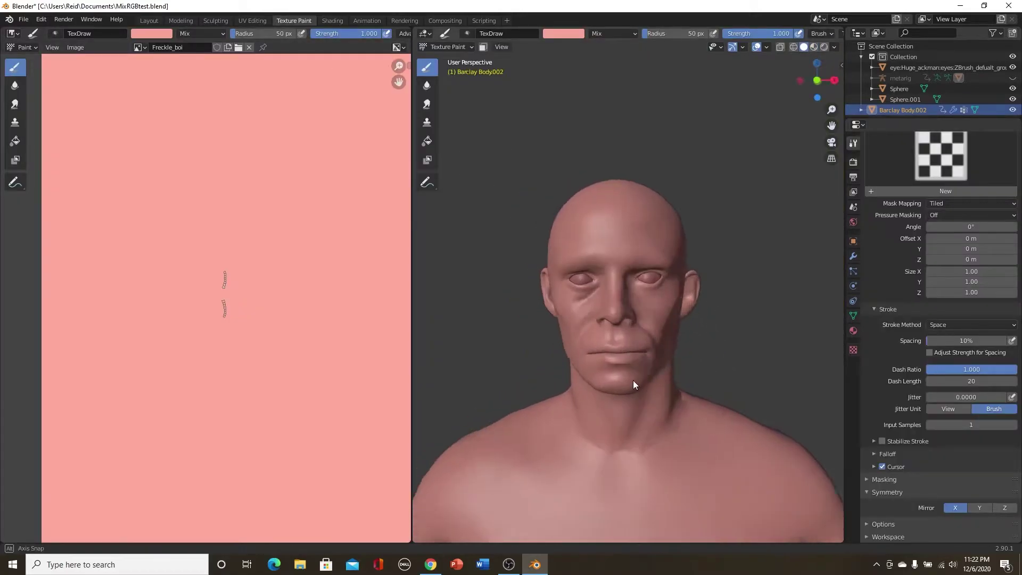
{"action": "scroll", "coordinate": [985, 358], "scroll_direction": "up", "scroll_amount": 15}
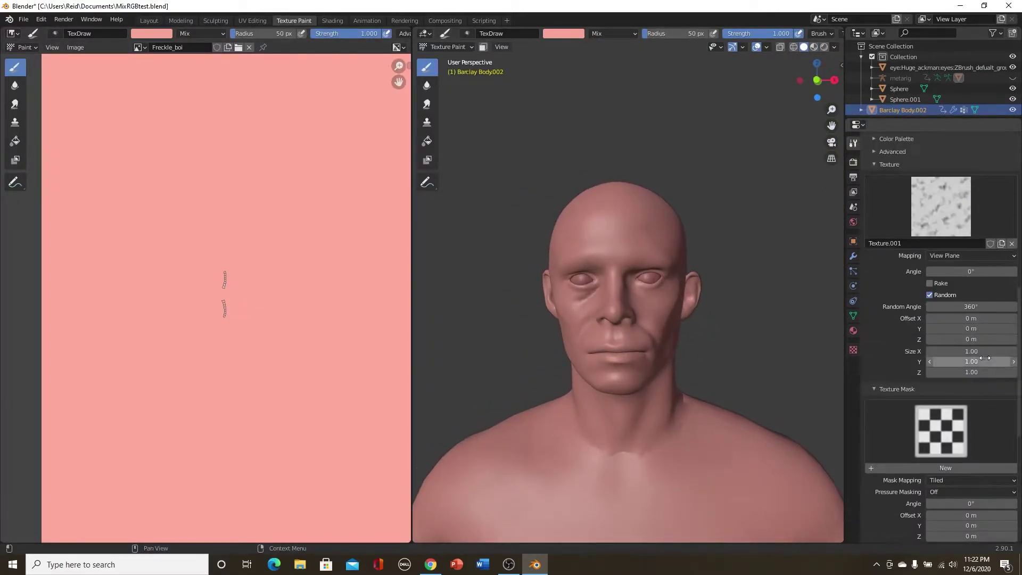
{"action": "left_click", "coordinate": [1011, 330]}
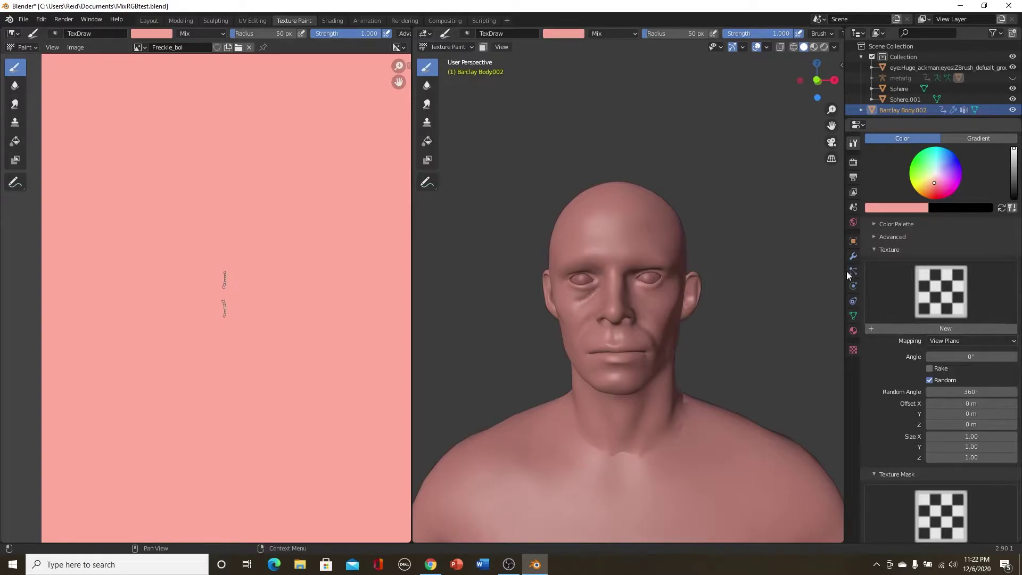
Step: Set the TexDraw brush colour to pure white (RGB 1.0)
{"action": "scroll", "coordinate": [874, 322], "scroll_direction": "up", "scroll_amount": 5}
{"action": "middle_click_drag", "start_coordinate": [732, 258], "coordinate": [628, 316]}
{"action": "scroll", "coordinate": [628, 316], "scroll_direction": "up", "scroll_amount": 3}
{"action": "left_click", "coordinate": [548, 34]}
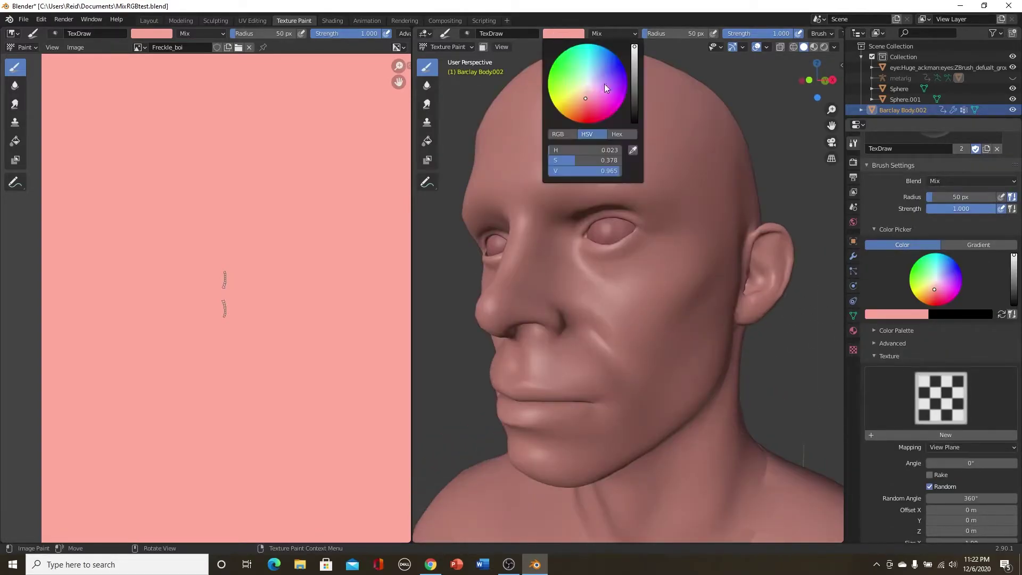
{"action": "mouse_move", "coordinate": [598, 158]}
{"action": "left_mouse_down"}
{"action": "mouse_move", "coordinate": [621, 161]}
{"action": "mouse_move", "coordinate": [626, 152]}
{"action": "left_mouse_up"}
{"action": "middle_click_drag", "start_coordinate": [597, 314], "coordinate": [615, 317]}
Step: Paint a white test stroke across the face, then undo it
{"action": "scroll", "coordinate": [615, 317], "scroll_direction": "down", "scroll_amount": 1}
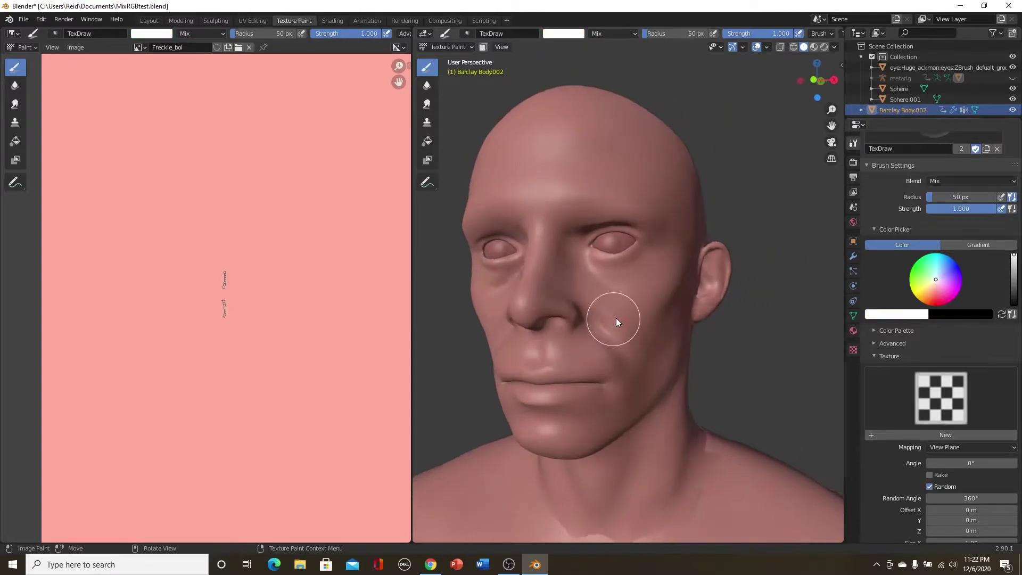
{"action": "mouse_move", "coordinate": [495, 216]}
{"action": "left_mouse_down"}
{"action": "mouse_move", "coordinate": [595, 234]}
{"action": "mouse_move", "coordinate": [517, 142]}
{"action": "mouse_move", "coordinate": [663, 374]}
{"action": "left_mouse_up"}
{"action": "scroll", "coordinate": [695, 306], "scroll_direction": "down", "scroll_amount": 4}
{"action": "mouse_move", "coordinate": [700, 315]}
{"action": "middle_mouse_down"}
{"action": "mouse_move", "coordinate": [714, 321]}
{"action": "mouse_move", "coordinate": [672, 307]}
{"action": "middle_mouse_up"}
{"action": "key", "text": "ctrl+z"}
{"action": "scroll", "coordinate": [671, 307], "scroll_direction": "up", "scroll_amount": 5}
{"action": "scroll", "coordinate": [627, 349], "scroll_direction": "down", "scroll_amount": 2}
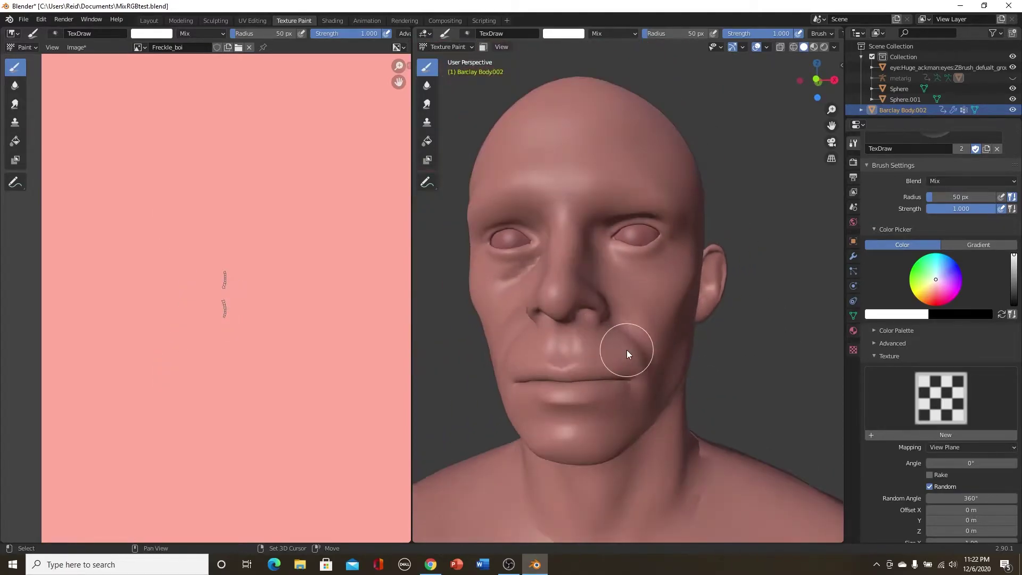
{"action": "middle_click_drag", "start_coordinate": [627, 350], "coordinate": [658, 375]}
{"action": "scroll", "coordinate": [657, 371], "scroll_direction": "down", "scroll_amount": 1}
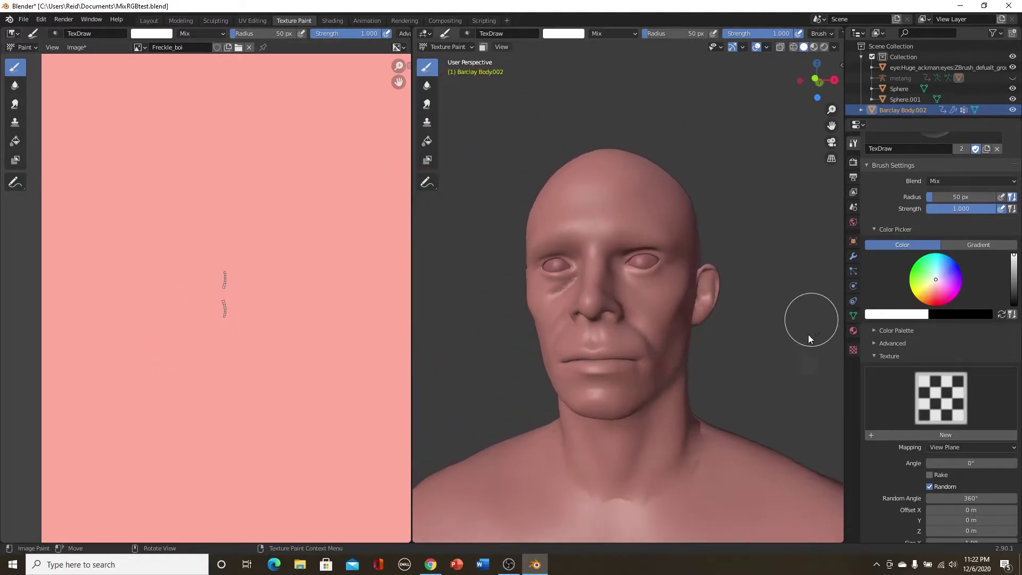
Step: Create a new brush texture and try the Clouds and Stucci types
{"action": "left_click", "coordinate": [853, 350]}
{"action": "left_click", "coordinate": [945, 155]}
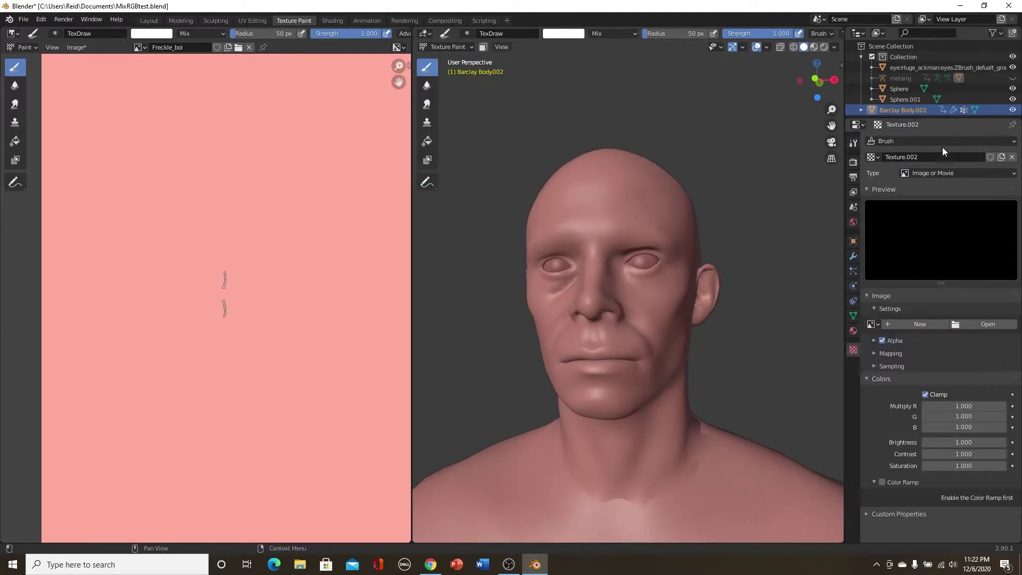
{"action": "left_click", "coordinate": [946, 172]}
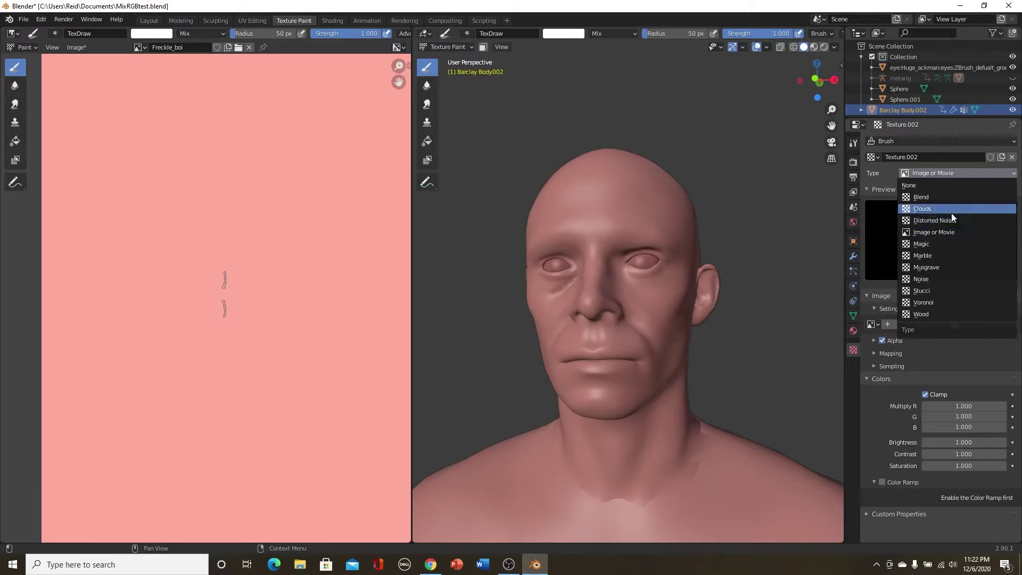
{"action": "left_click", "coordinate": [951, 214]}
{"action": "middle_click_drag", "start_coordinate": [597, 325], "coordinate": [702, 298]}
{"action": "left_click", "coordinate": [943, 175]}
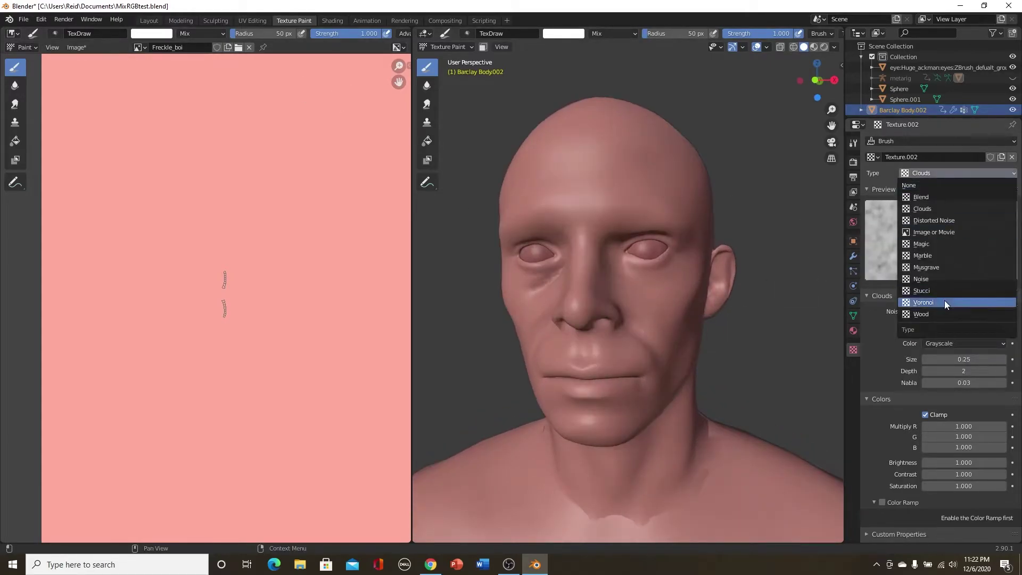
{"action": "left_click", "coordinate": [946, 292]}
Step: Compare the Voronoi, Wood and Clouds texture types
{"action": "left_click", "coordinate": [930, 172]}
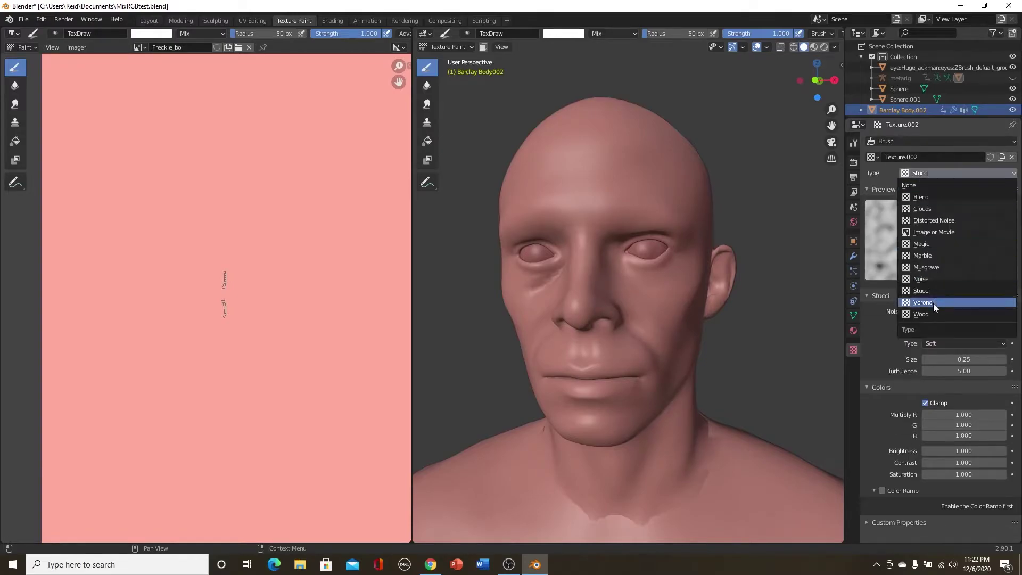
{"action": "left_click", "coordinate": [934, 302]}
{"action": "left_click", "coordinate": [937, 170]}
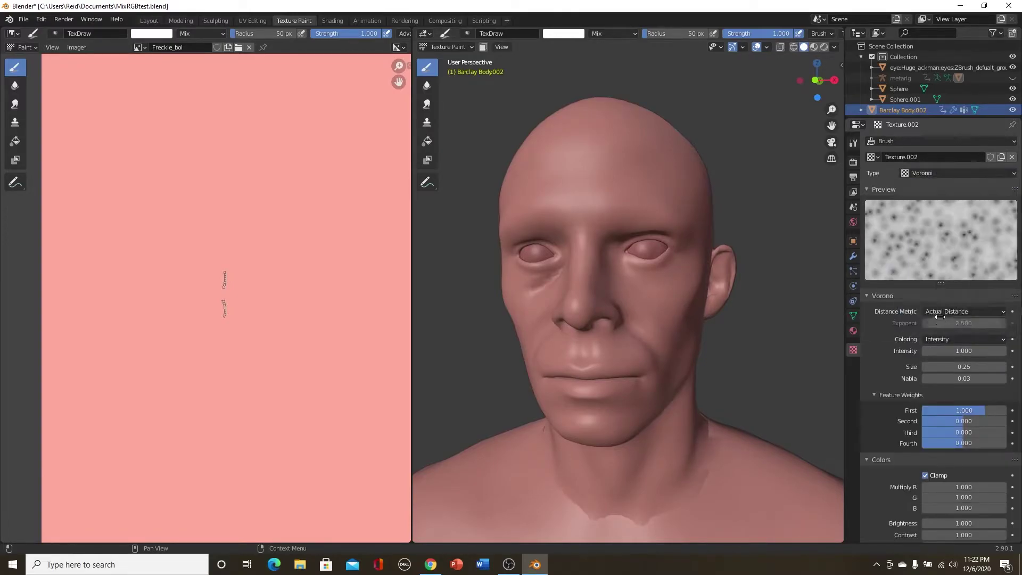
{"action": "left_click", "coordinate": [941, 173]}
{"action": "left_click", "coordinate": [931, 313]}
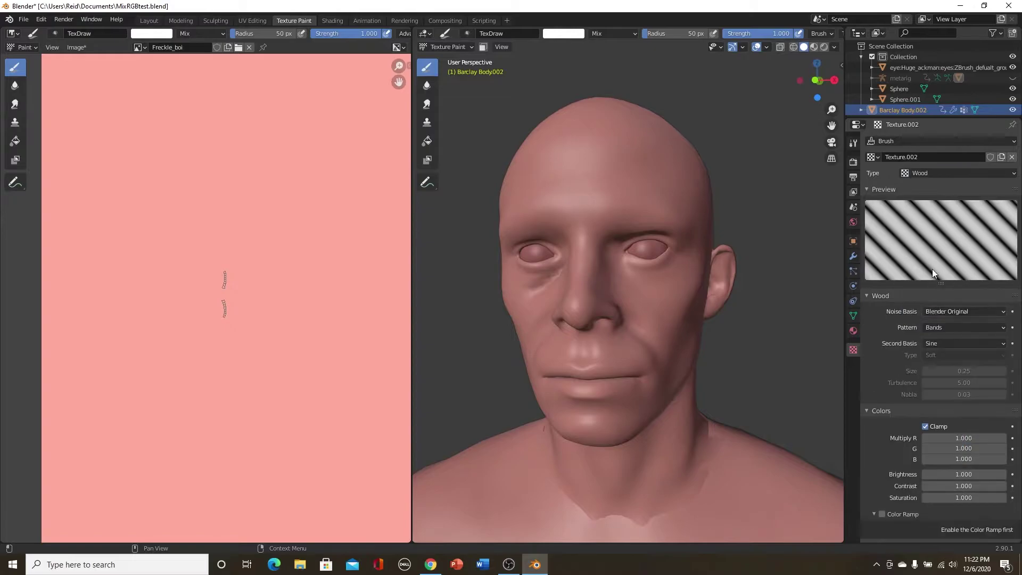
{"action": "left_click", "coordinate": [948, 171]}
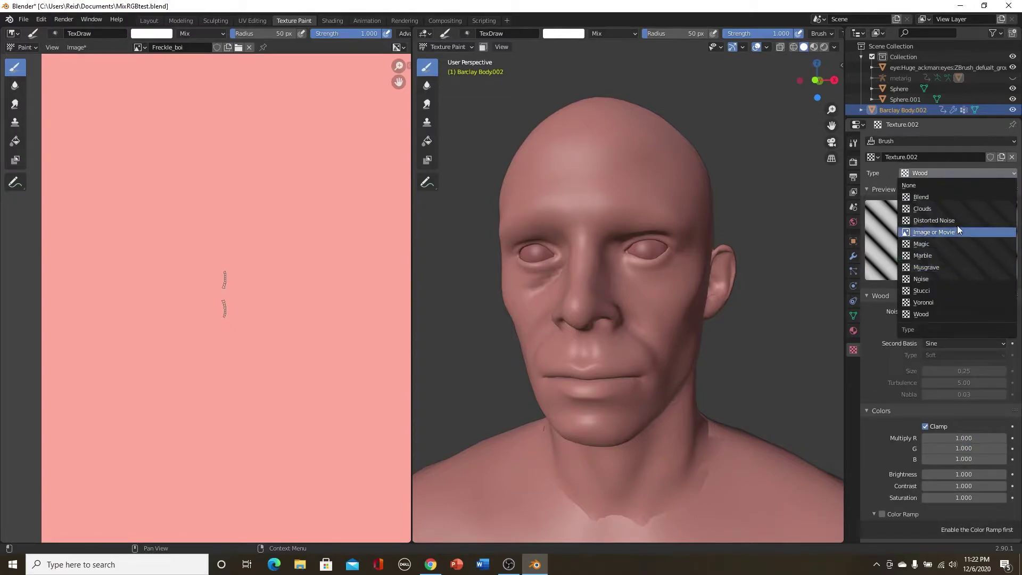
{"action": "left_click", "coordinate": [946, 314]}
{"action": "left_click", "coordinate": [943, 173]}
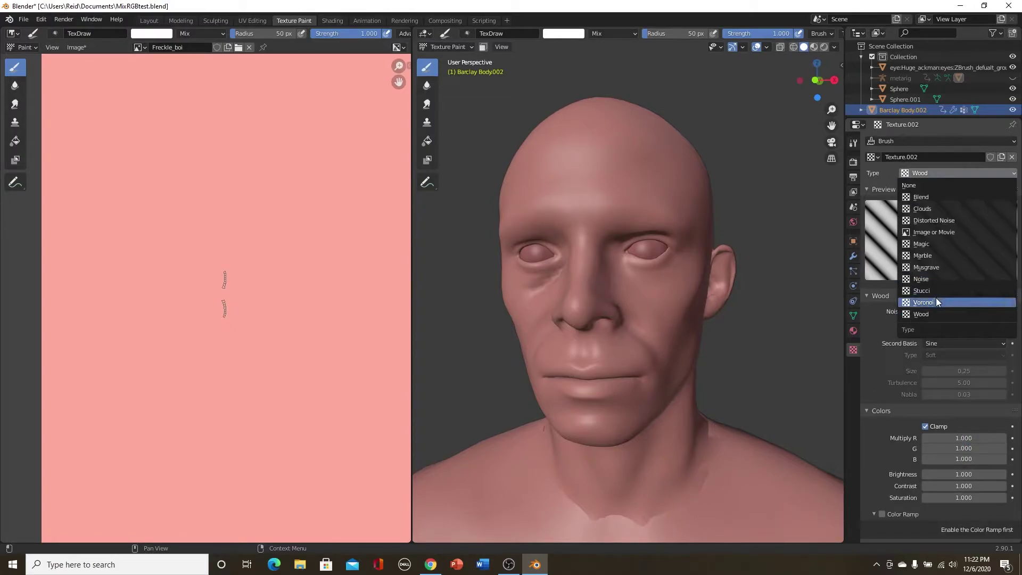
{"action": "left_click", "coordinate": [936, 300]}
{"action": "left_click", "coordinate": [938, 174]}
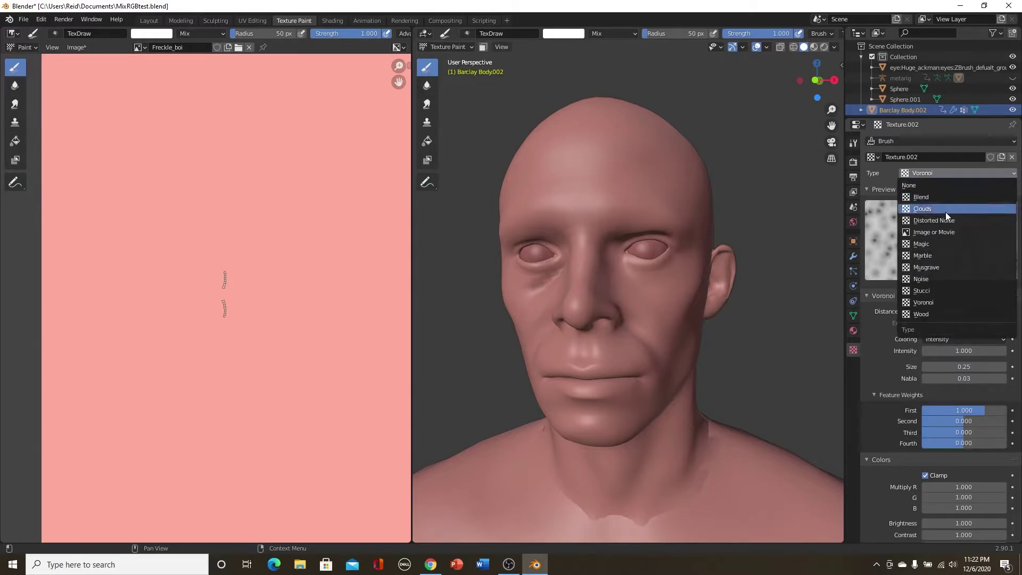
{"action": "left_click", "coordinate": [945, 209]}
Step: Settle on Voronoi for Texture.002 and return to the brush's tool settings
{"action": "scroll", "coordinate": [744, 283], "scroll_direction": "down", "scroll_amount": 1}
{"action": "scroll", "coordinate": [756, 277], "scroll_direction": "up", "scroll_amount": 4}
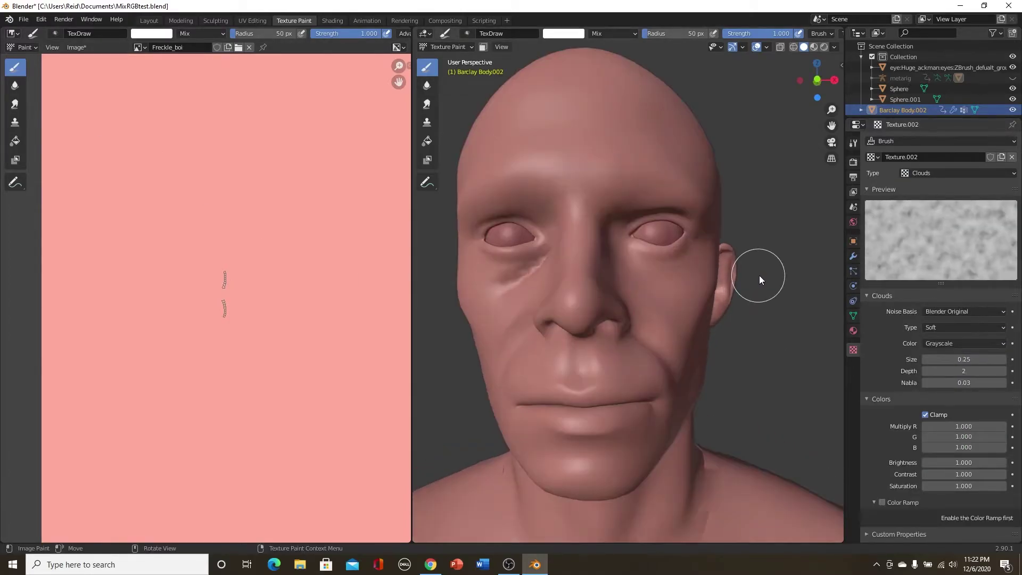
{"action": "left_click", "coordinate": [926, 174]}
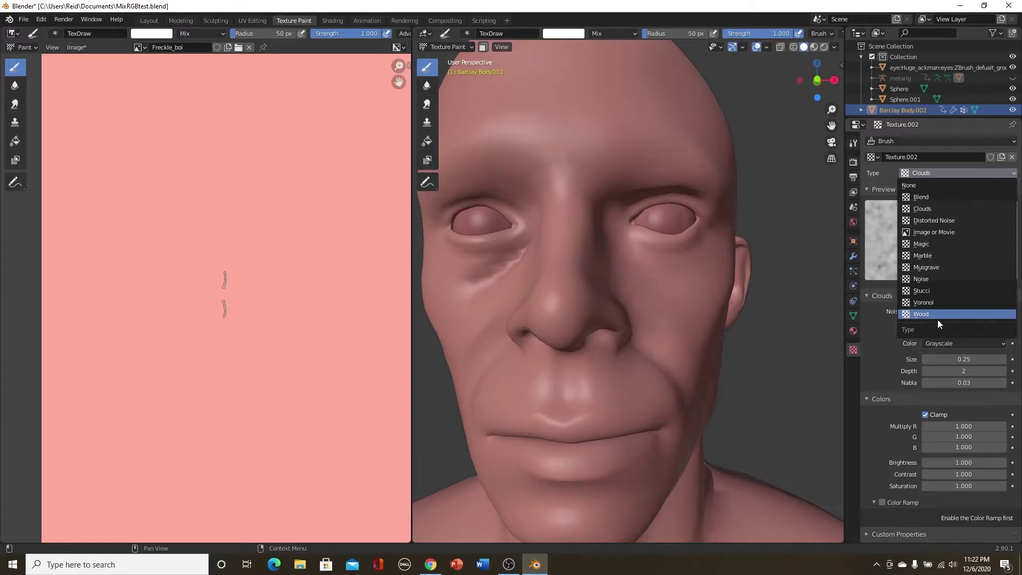
{"action": "left_click", "coordinate": [938, 303]}
{"action": "scroll", "coordinate": [742, 308], "scroll_direction": "down", "scroll_amount": 5}
{"action": "middle_click_drag", "start_coordinate": [718, 308], "coordinate": [680, 308]}
{"action": "scroll", "coordinate": [680, 308], "scroll_direction": "up", "scroll_amount": 3}
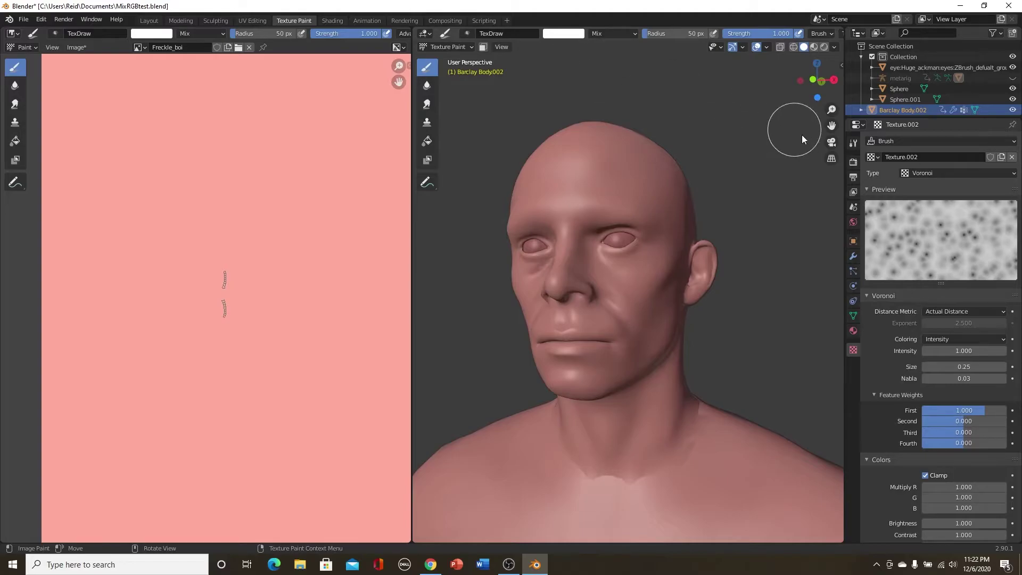
{"action": "left_click", "coordinate": [853, 143]}
{"action": "scroll", "coordinate": [967, 301], "scroll_direction": "down", "scroll_amount": 7}
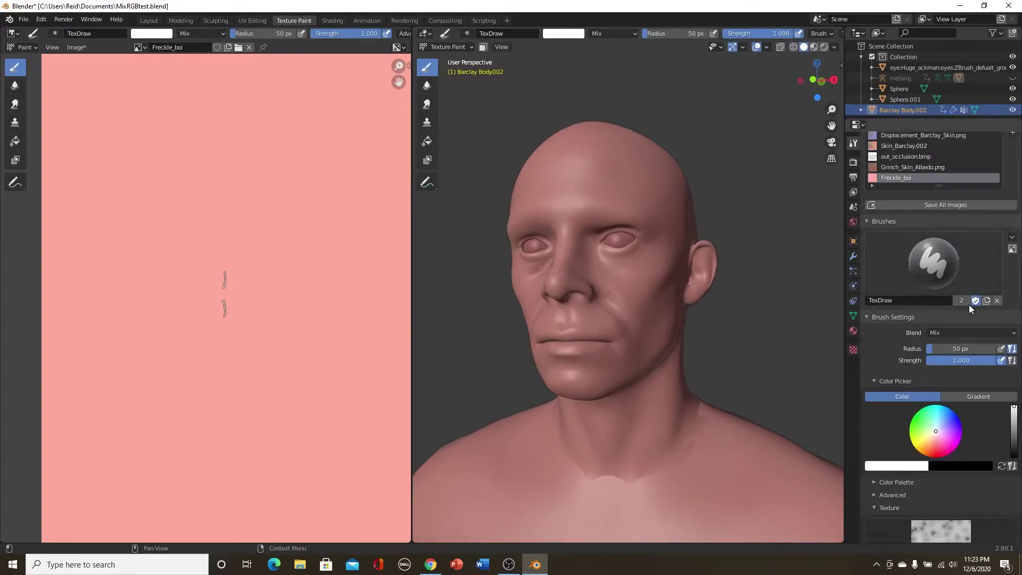
Step: Sample the pink skin colour from the image as the brush colour with the eyedropper
{"action": "left_click", "coordinate": [559, 34]}
{"action": "left_click", "coordinate": [563, 34]}
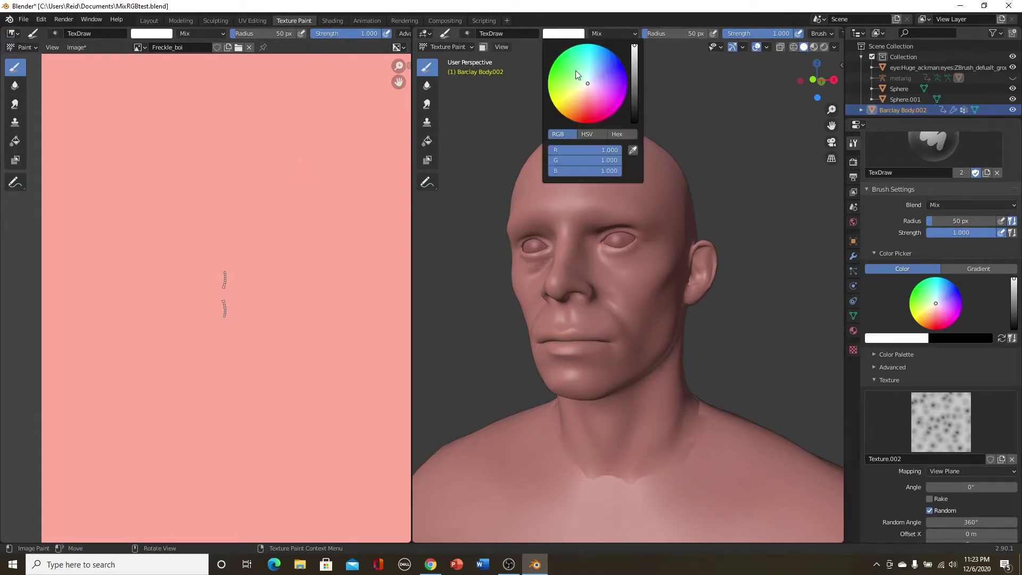
{"action": "left_click", "coordinate": [633, 150]}
{"action": "left_click", "coordinate": [312, 165]}
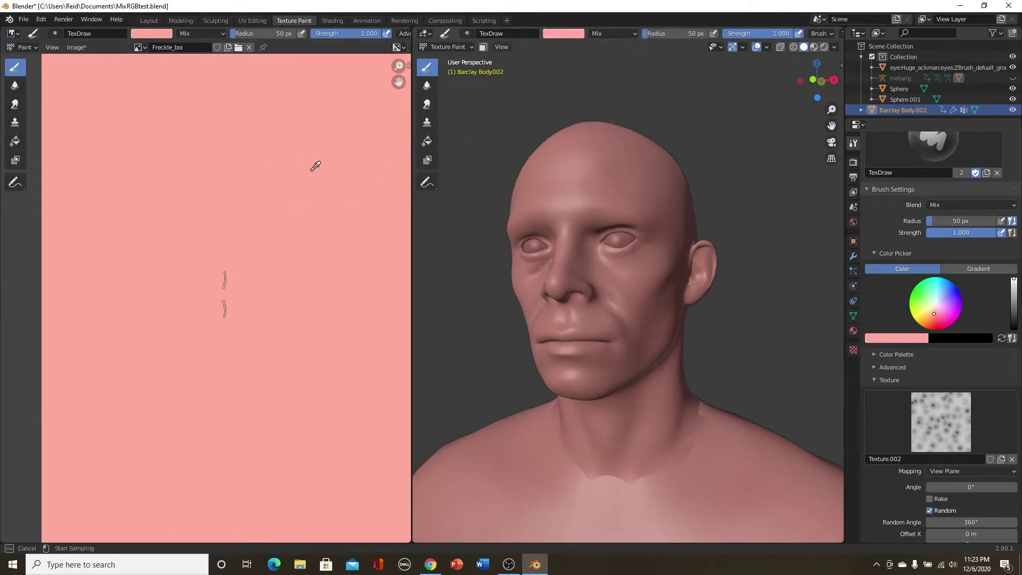
Step: Paint test freckles over the nose, brow and cheeks
{"action": "mouse_move", "coordinate": [571, 299]}
{"action": "middle_mouse_down"}
{"action": "mouse_move", "coordinate": [594, 286]}
{"action": "mouse_move", "coordinate": [560, 214]}
{"action": "middle_mouse_up"}
{"action": "mouse_move", "coordinate": [560, 214]}
{"action": "left_mouse_down"}
{"action": "mouse_move", "coordinate": [609, 348]}
{"action": "mouse_move", "coordinate": [567, 230]}
{"action": "mouse_move", "coordinate": [488, 149]}
{"action": "mouse_move", "coordinate": [634, 292]}
{"action": "mouse_move", "coordinate": [534, 200]}
{"action": "mouse_move", "coordinate": [569, 230]}
{"action": "left_mouse_up"}
{"action": "scroll", "coordinate": [604, 242], "scroll_direction": "up", "scroll_amount": 5}
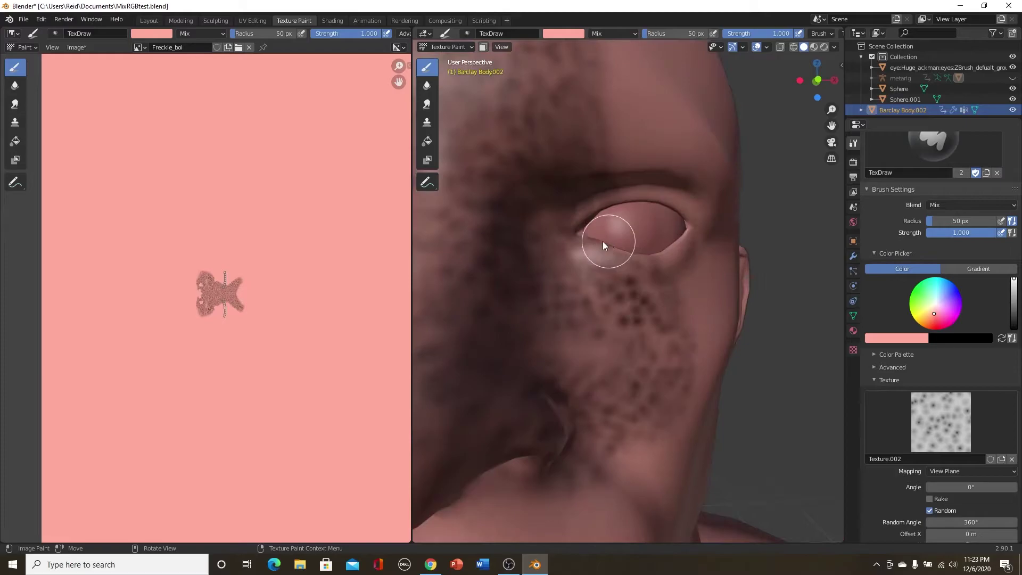
{"action": "middle_click_drag", "start_coordinate": [605, 242], "coordinate": [696, 374], "text": "shift"}
{"action": "scroll", "coordinate": [639, 330], "scroll_direction": "down", "scroll_amount": 4}
{"action": "middle_click_drag", "start_coordinate": [629, 321], "coordinate": [685, 326]}
{"action": "scroll", "coordinate": [660, 320], "scroll_direction": "up", "scroll_amount": 4}
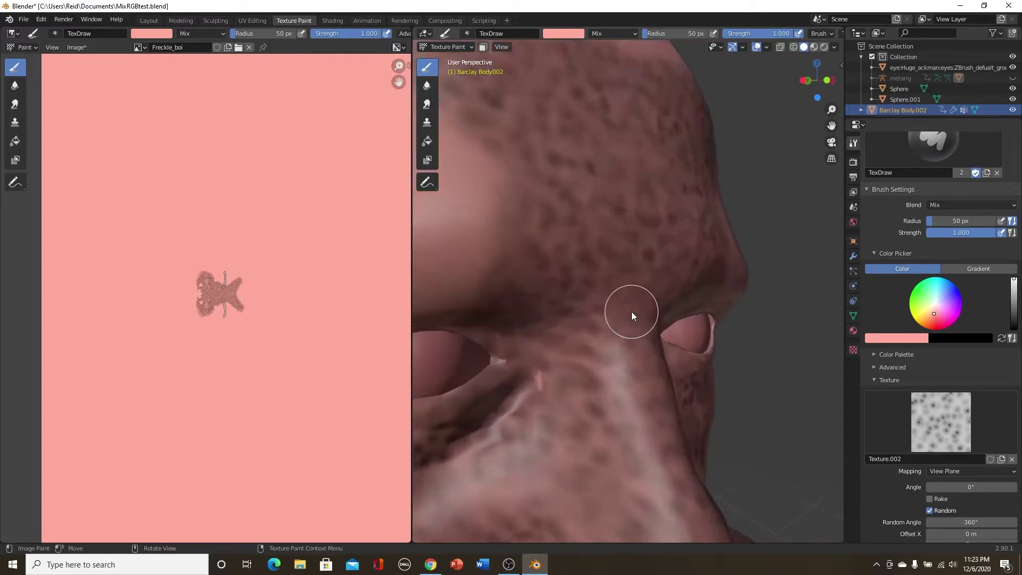
{"action": "scroll", "coordinate": [648, 243], "scroll_direction": "down", "scroll_amount": 4}
{"action": "mouse_move", "coordinate": [723, 292]}
{"action": "middle_mouse_down"}
{"action": "mouse_move", "coordinate": [676, 299]}
{"action": "mouse_move", "coordinate": [695, 306]}
{"action": "mouse_move", "coordinate": [688, 283]}
{"action": "middle_mouse_up"}
Step: Undo the freckle painting and reorient the head to a frontal view
{"action": "key", "text": "ctrl+z"}
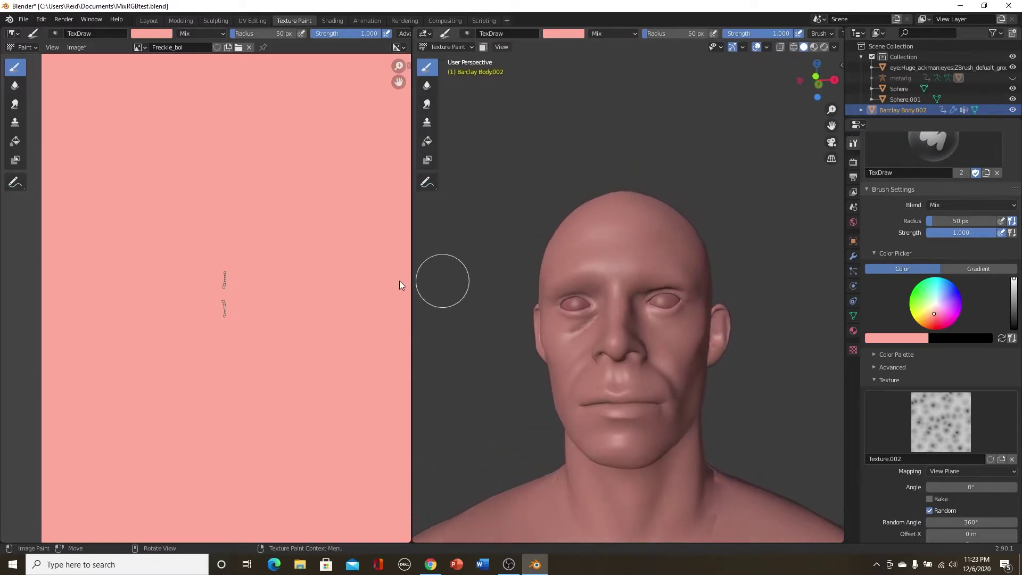
{"action": "scroll", "coordinate": [327, 282], "scroll_direction": "up", "scroll_amount": 5}
{"action": "scroll", "coordinate": [327, 282], "scroll_direction": "down", "scroll_amount": 8}
{"action": "middle_click_drag", "start_coordinate": [327, 282], "coordinate": [290, 273]}
{"action": "scroll", "coordinate": [586, 323], "scroll_direction": "down", "scroll_amount": 2}
{"action": "middle_click_drag", "start_coordinate": [605, 329], "coordinate": [594, 261]}
{"action": "scroll", "coordinate": [594, 260], "scroll_direction": "up", "scroll_amount": 5}
{"action": "scroll", "coordinate": [643, 331], "scroll_direction": "down", "scroll_amount": 3}
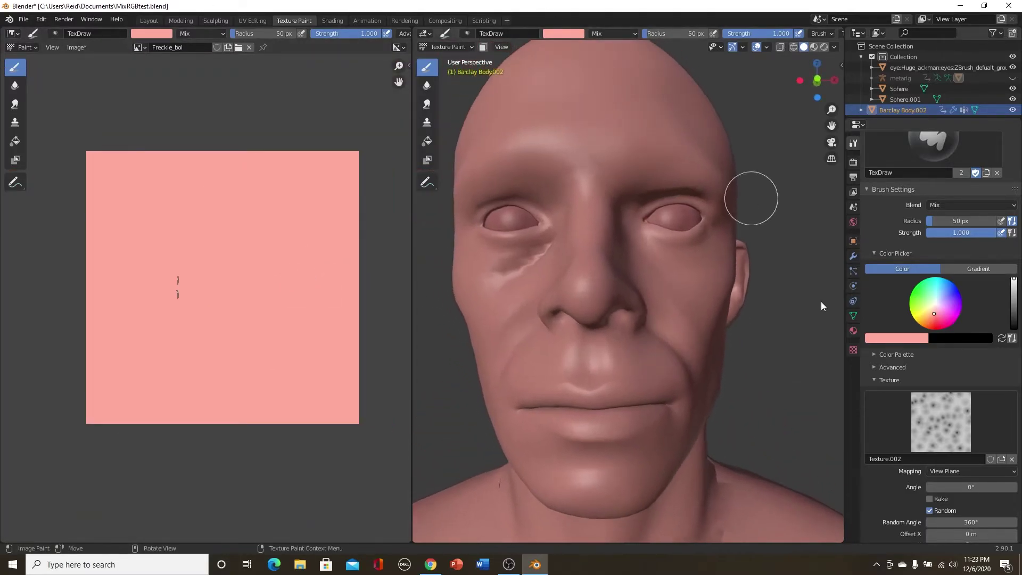
{"action": "scroll", "coordinate": [953, 473], "scroll_direction": "down", "scroll_amount": 15}
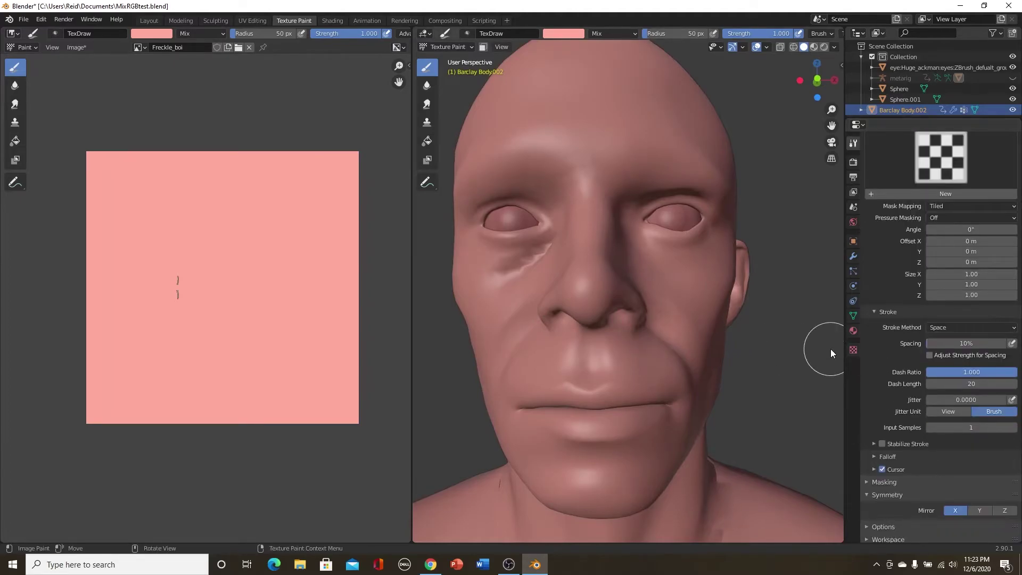
Step: Enable a Color Ramp on the Voronoi texture and slide the white stop left
{"action": "left_click", "coordinate": [853, 350]}
{"action": "left_click", "coordinate": [882, 505]}
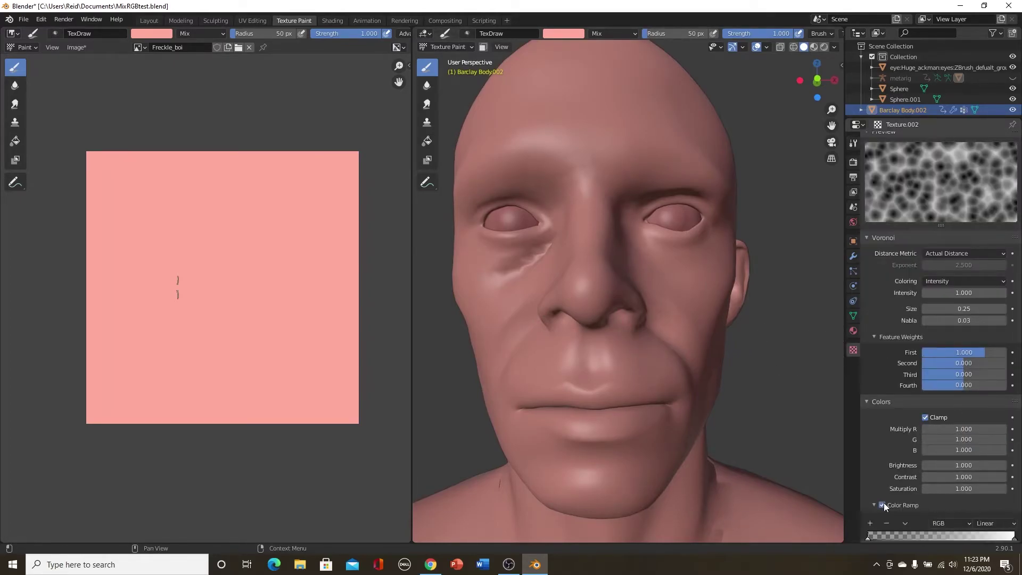
{"action": "scroll", "coordinate": [906, 461], "scroll_direction": "down", "scroll_amount": 2}
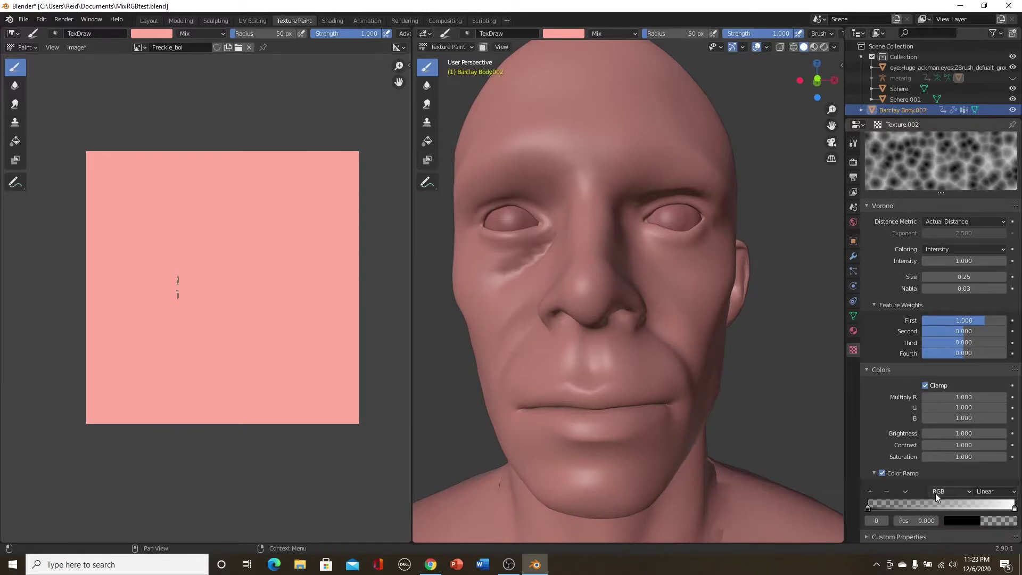
{"action": "left_click_drag", "start_coordinate": [1014, 509], "coordinate": [910, 510]}
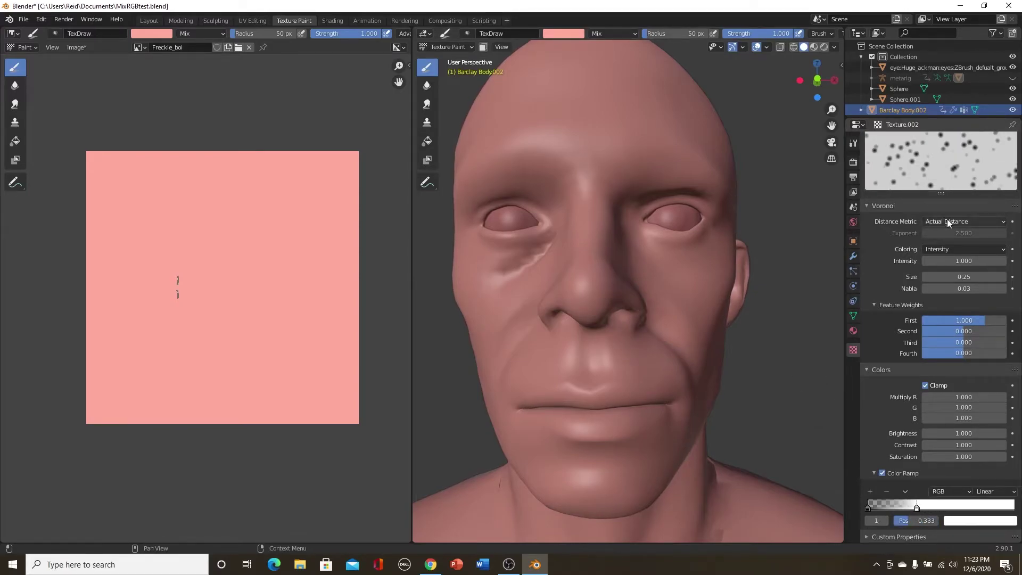
Step: Add an orange middle stop at 0.167, then select the black end stop
{"action": "left_click", "coordinate": [870, 494]}
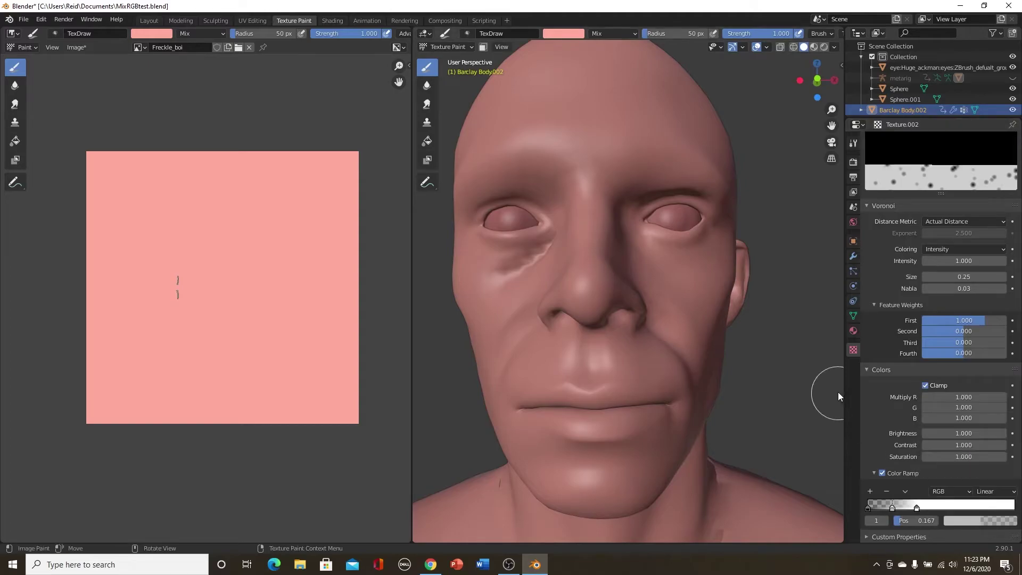
{"action": "left_click", "coordinate": [963, 518]}
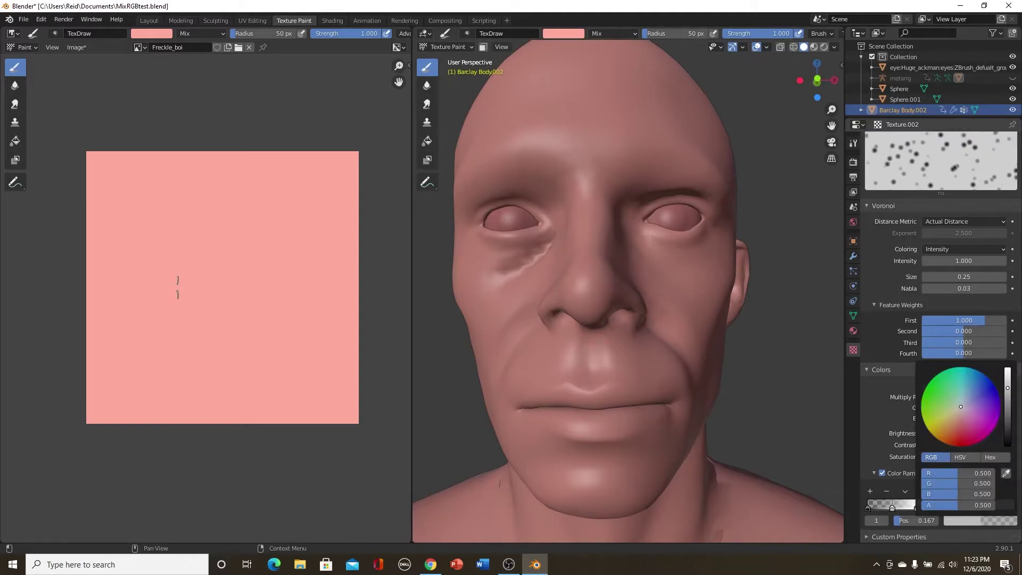
{"action": "left_click_drag", "start_coordinate": [960, 407], "coordinate": [943, 441]}
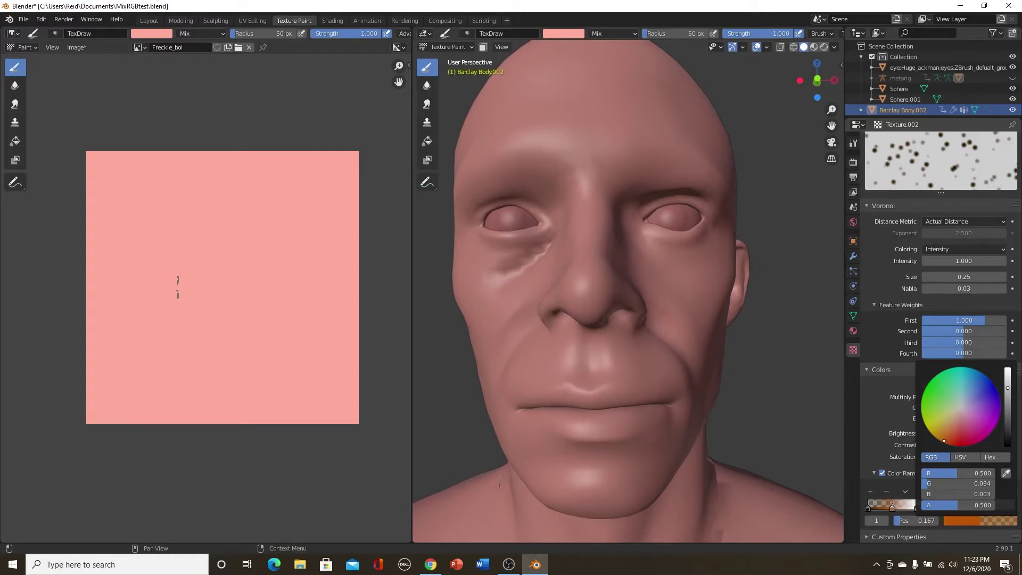
{"action": "left_click", "coordinate": [867, 507]}
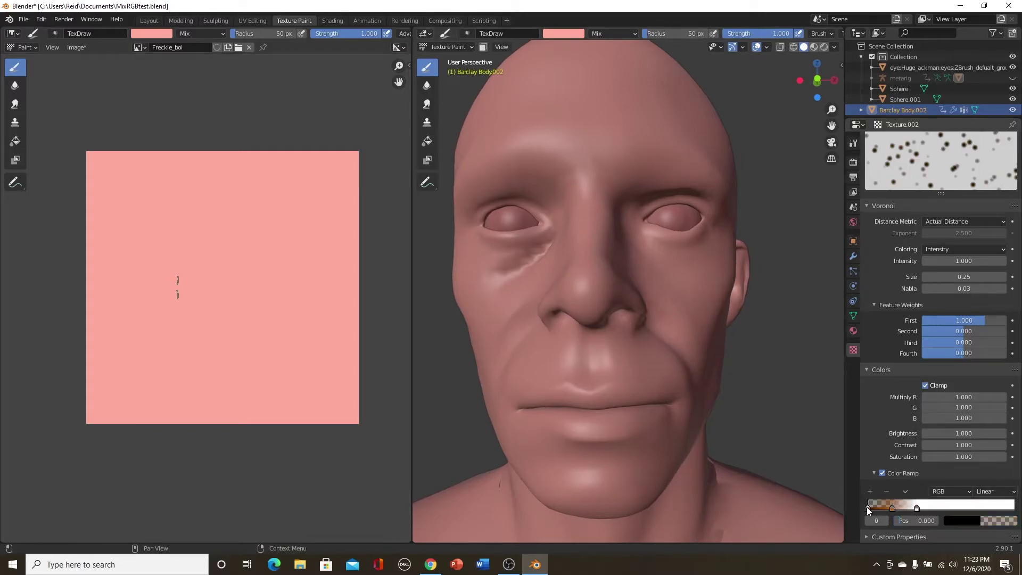
{"action": "left_click", "coordinate": [968, 521]}
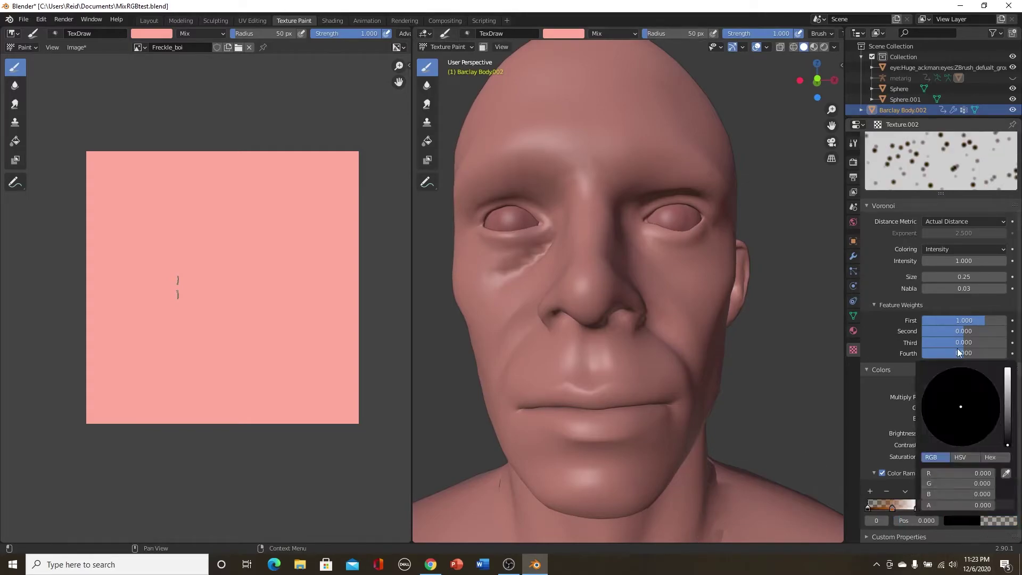
{"action": "left_click", "coordinate": [959, 520]}
Step: Make the black ramp stop dark orange-brown and paint brown freckles across the cheek toward the nose
{"action": "mouse_move", "coordinate": [1005, 437]}
{"action": "left_mouse_down"}
{"action": "mouse_move", "coordinate": [1007, 398]}
{"action": "mouse_move", "coordinate": [951, 431]}
{"action": "left_mouse_up"}
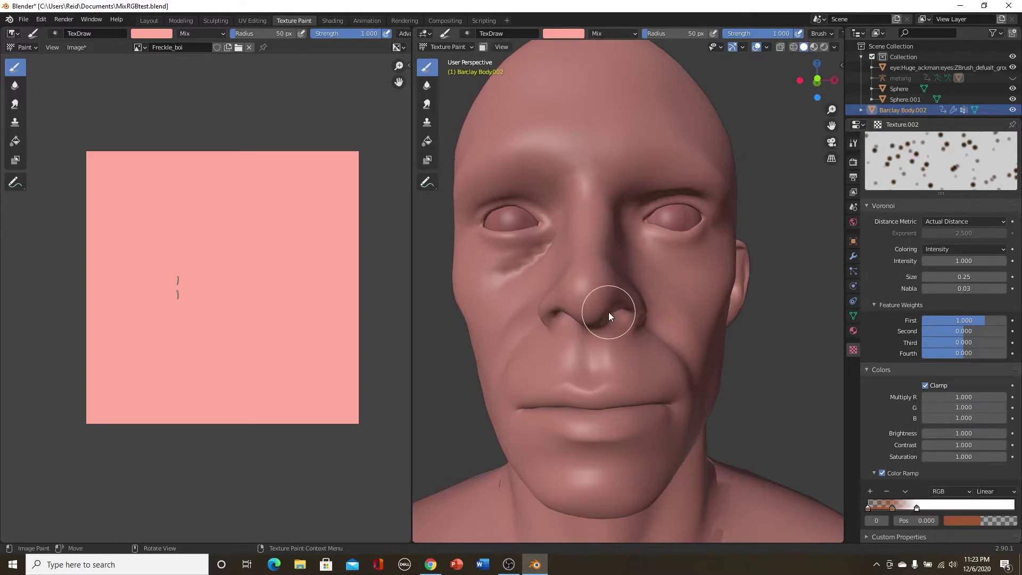
{"action": "middle_click_drag", "start_coordinate": [609, 314], "coordinate": [650, 330]}
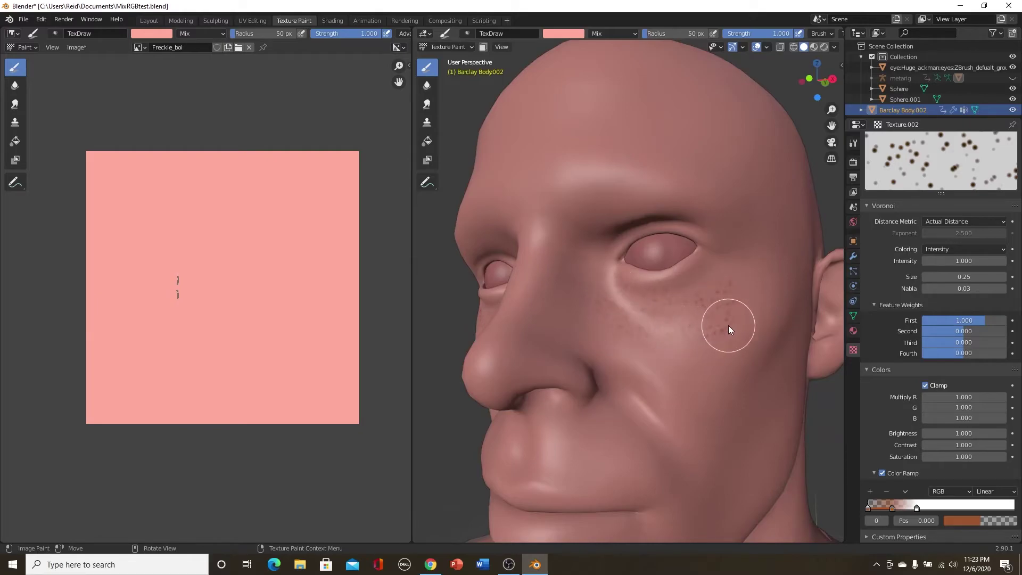
{"action": "left_click_drag", "start_coordinate": [728, 325], "coordinate": [592, 313]}
{"action": "middle_click_drag", "start_coordinate": [579, 353], "coordinate": [694, 413]}
{"action": "middle_click_drag", "start_coordinate": [607, 347], "coordinate": [652, 343]}
{"action": "left_click", "coordinate": [853, 143]}
{"action": "scroll", "coordinate": [905, 396], "scroll_direction": "down", "scroll_amount": 15}
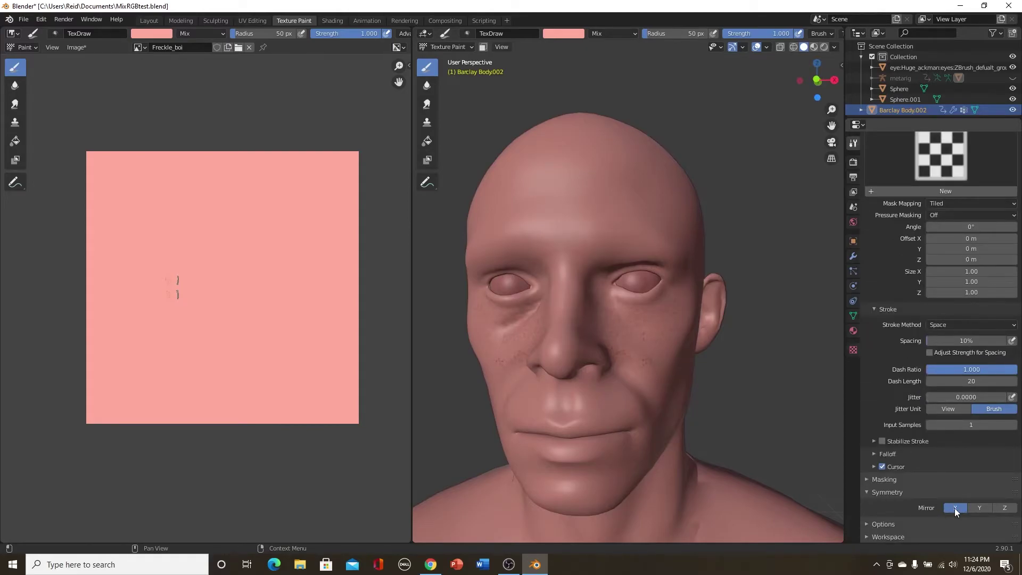
Step: Collapse the Symmetry, Stroke and Texture Mask panels and zoom in on the freckled cheek and eye
{"action": "left_click", "coordinate": [869, 493]}
{"action": "left_click", "coordinate": [873, 330]}
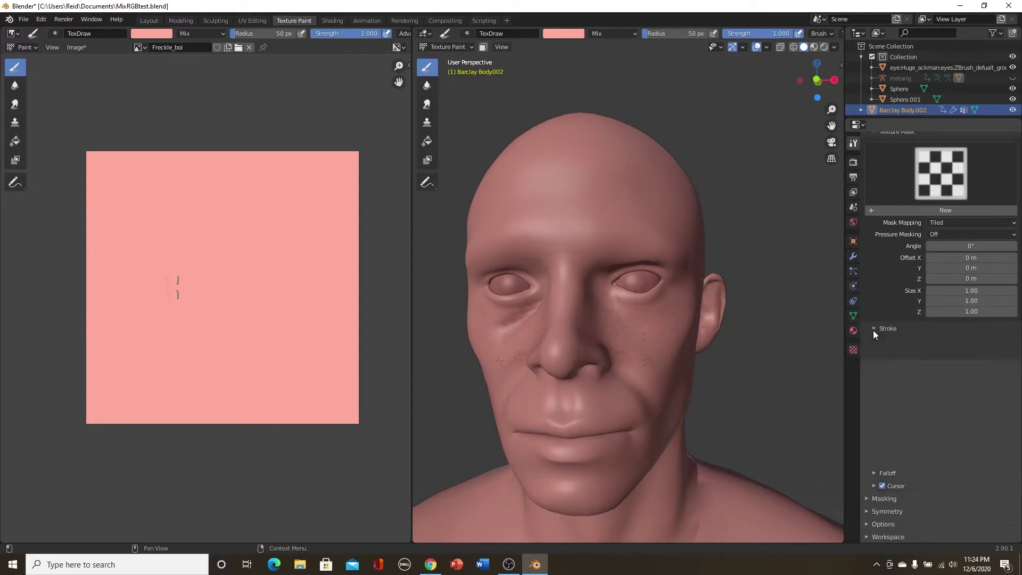
{"action": "left_click", "coordinate": [871, 263]}
{"action": "scroll", "coordinate": [871, 264], "scroll_direction": "up", "scroll_amount": 8}
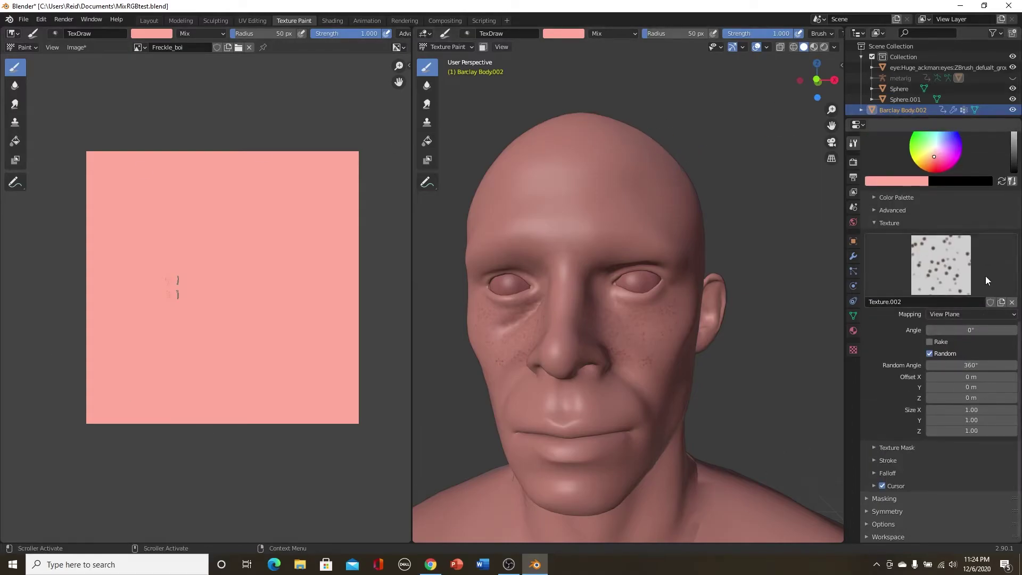
{"action": "scroll", "coordinate": [580, 413], "scroll_direction": "up", "scroll_amount": 2}
{"action": "middle_click_drag", "start_coordinate": [628, 409], "coordinate": [590, 390]}
{"action": "scroll", "coordinate": [586, 385], "scroll_direction": "up", "scroll_amount": 3}
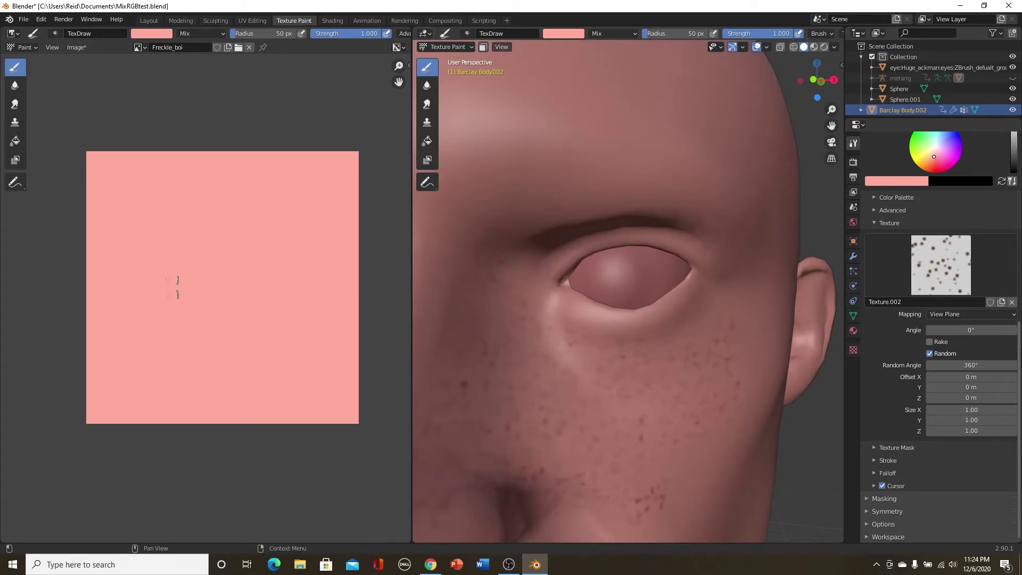
Step: Try forehead freckles with random texture rotation off, undo them, then re-enable Random
{"action": "left_click", "coordinate": [930, 354]}
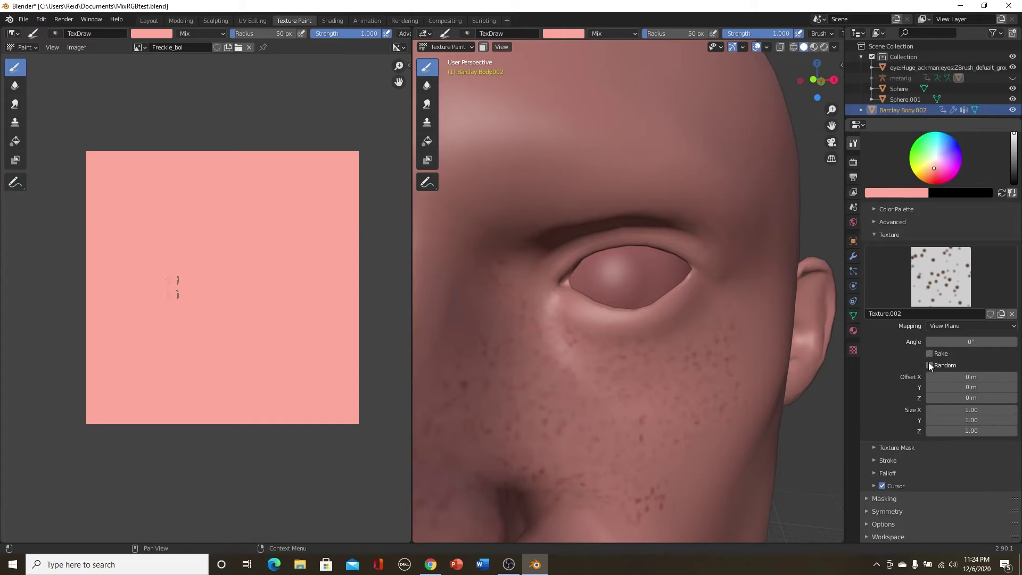
{"action": "mouse_move", "coordinate": [505, 180]}
{"action": "left_mouse_down"}
{"action": "mouse_move", "coordinate": [566, 160]}
{"action": "mouse_move", "coordinate": [714, 165]}
{"action": "mouse_move", "coordinate": [538, 196]}
{"action": "mouse_move", "coordinate": [757, 198]}
{"action": "left_mouse_up"}
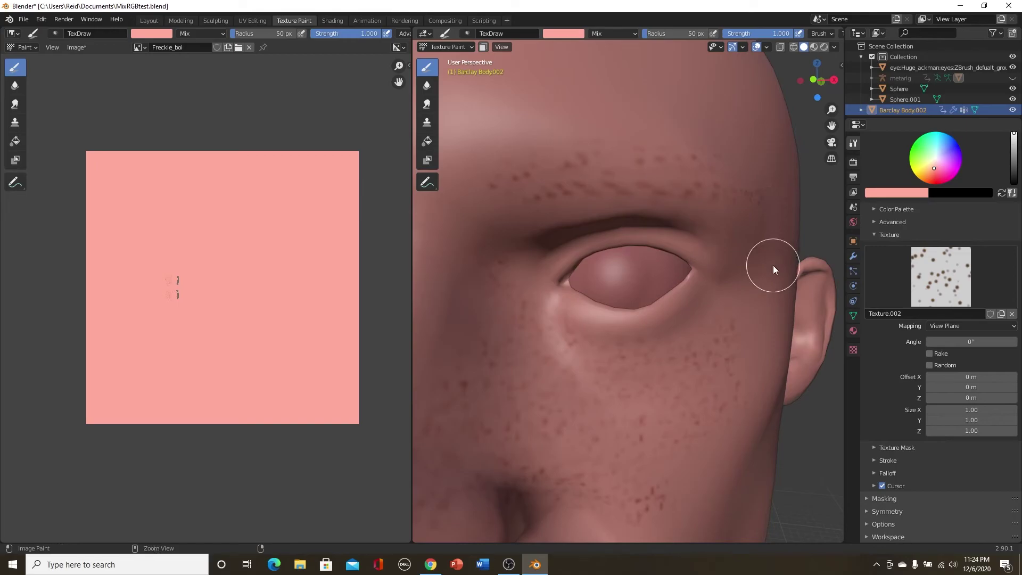
{"action": "key", "text": "ctrl+z"}
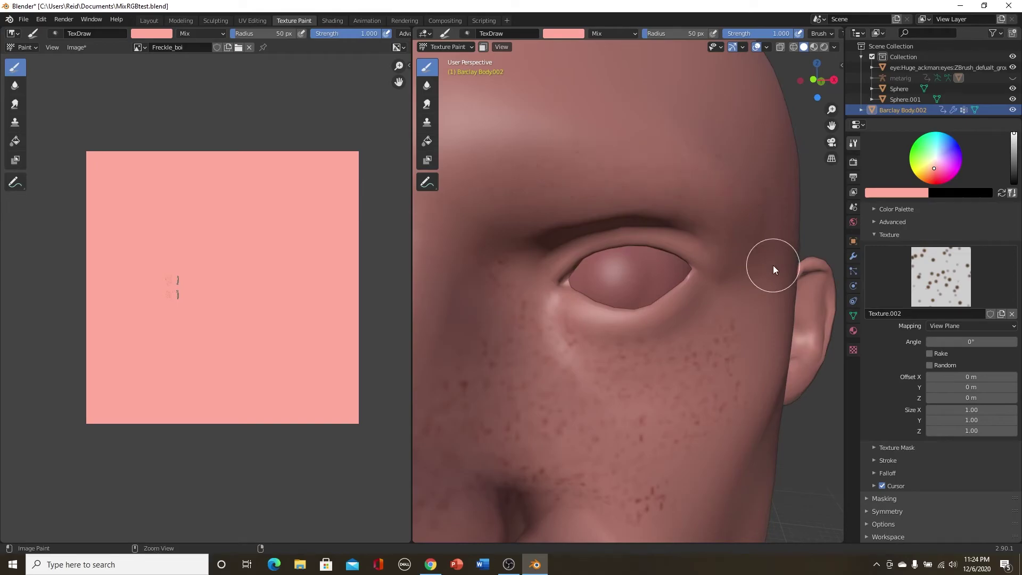
{"action": "left_click", "coordinate": [929, 365]}
{"action": "scroll", "coordinate": [653, 367], "scroll_direction": "down", "scroll_amount": 6}
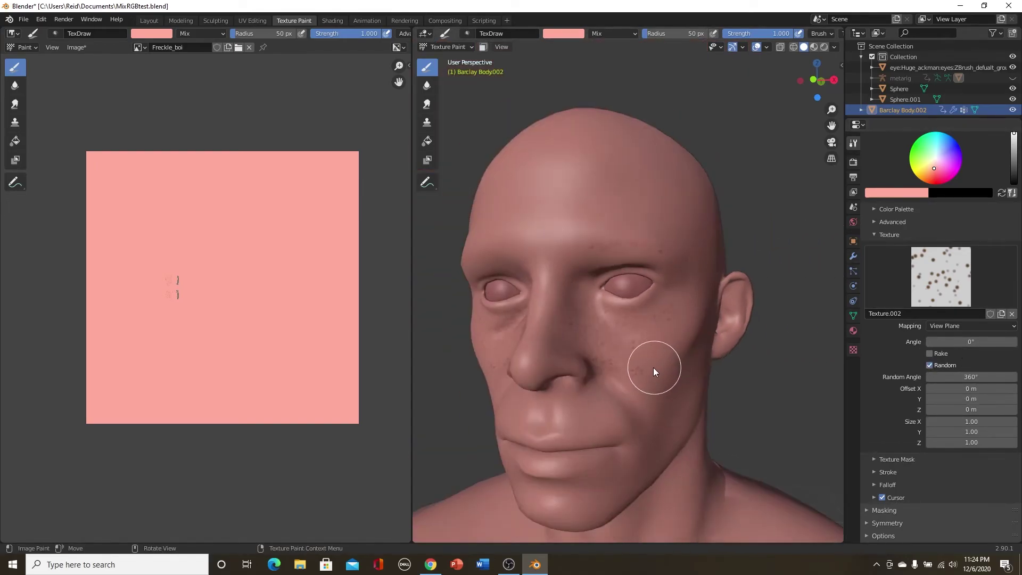
Step: Zoom out over the whole face and pan down to the mouth, chin and neck
{"action": "middle_click_drag", "start_coordinate": [653, 367], "coordinate": [592, 308]}
{"action": "scroll", "coordinate": [691, 378], "scroll_direction": "down", "scroll_amount": 3}
{"action": "scroll", "coordinate": [695, 365], "scroll_direction": "up", "scroll_amount": 3}
{"action": "scroll", "coordinate": [634, 383], "scroll_direction": "up", "scroll_amount": 2}
{"action": "scroll", "coordinate": [635, 383], "scroll_direction": "down", "scroll_amount": 3}
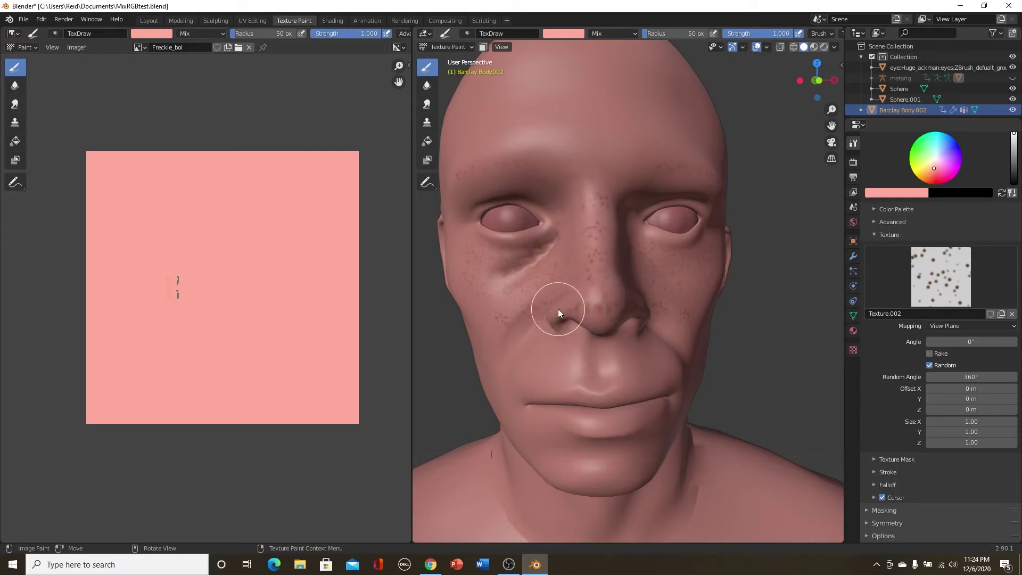
{"action": "middle_click_drag", "start_coordinate": [583, 352], "coordinate": [589, 264], "text": "shift"}
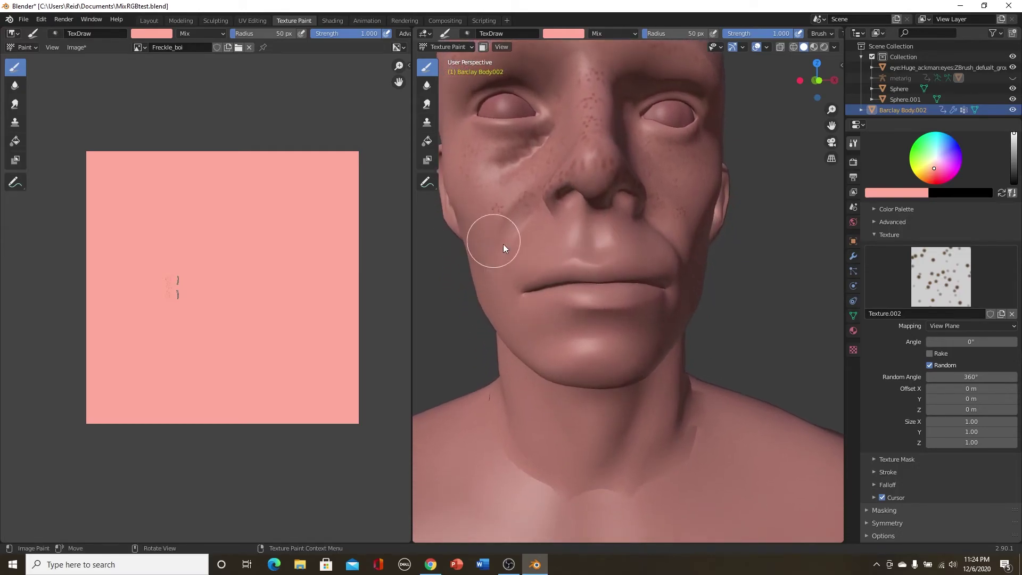
{"action": "scroll", "coordinate": [535, 344], "scroll_direction": "down", "scroll_amount": 5}
Step: Orbit to a low-angle view and zoom out to see the whole head
{"action": "middle_click_drag", "start_coordinate": [535, 344], "coordinate": [593, 323]}
{"action": "scroll", "coordinate": [524, 353], "scroll_direction": "up", "scroll_amount": 3}
{"action": "scroll", "coordinate": [484, 321], "scroll_direction": "down", "scroll_amount": 2}
{"action": "middle_click_drag", "start_coordinate": [505, 325], "coordinate": [596, 388], "text": "shift"}
{"action": "scroll", "coordinate": [580, 334], "scroll_direction": "down", "scroll_amount": 4}
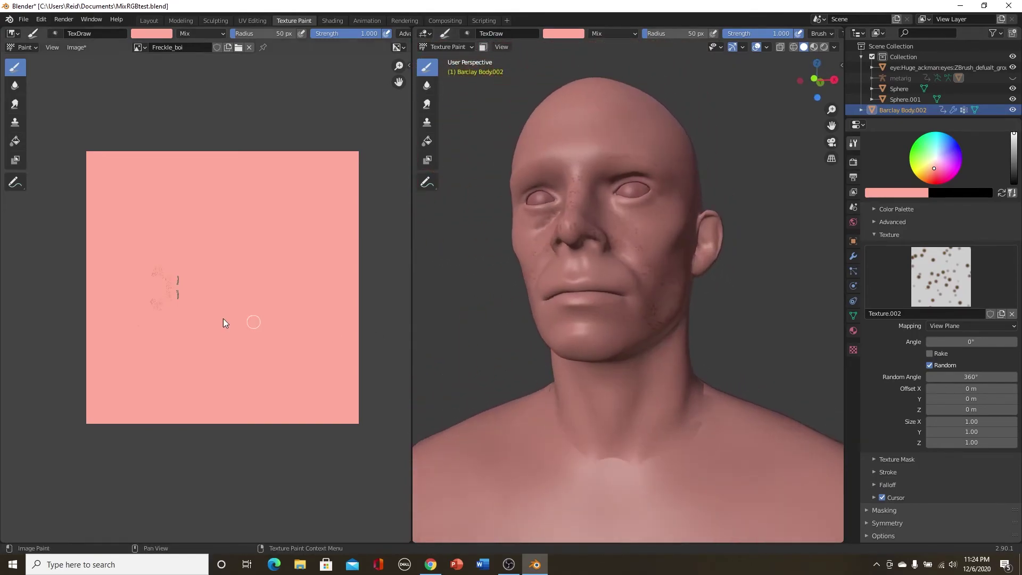
{"action": "scroll", "coordinate": [193, 314], "scroll_direction": "up", "scroll_amount": 5}
{"action": "scroll", "coordinate": [192, 315], "scroll_direction": "up", "scroll_amount": 3}
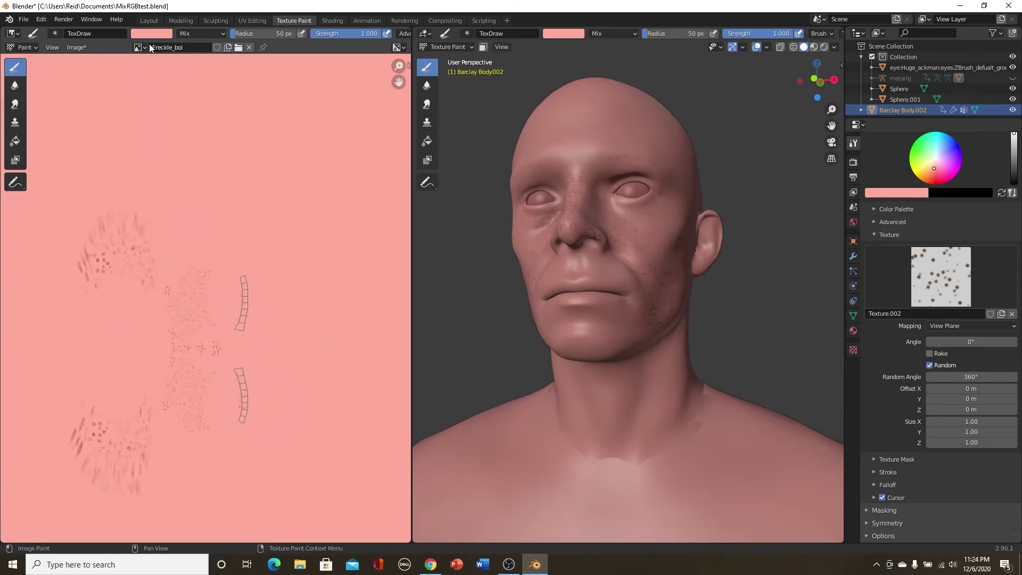
Step: Save the Freckle_boi.png image via Image > Save and switch to the Shading workspace
{"action": "left_click", "coordinate": [73, 49]}
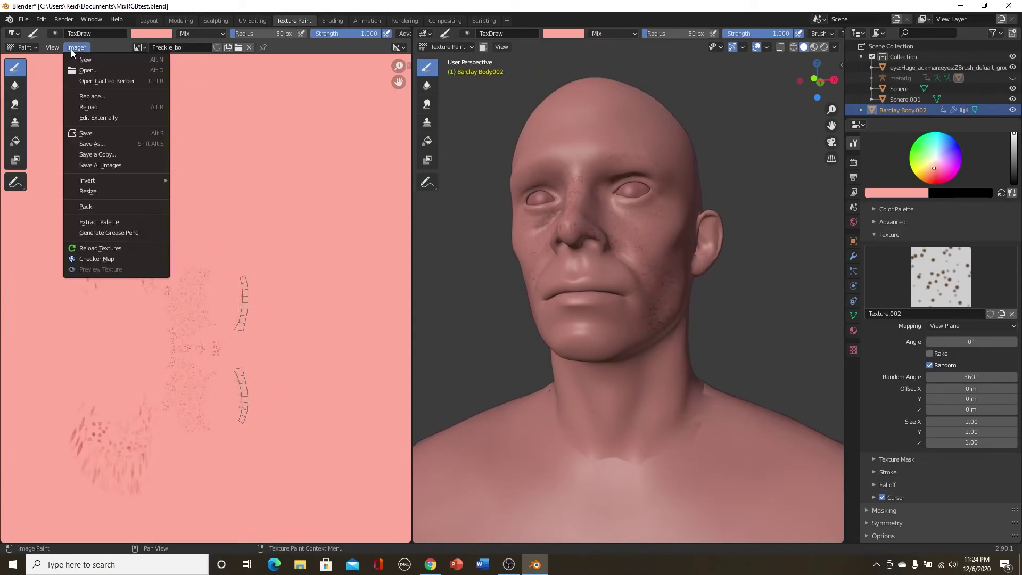
{"action": "left_click", "coordinate": [104, 133]}
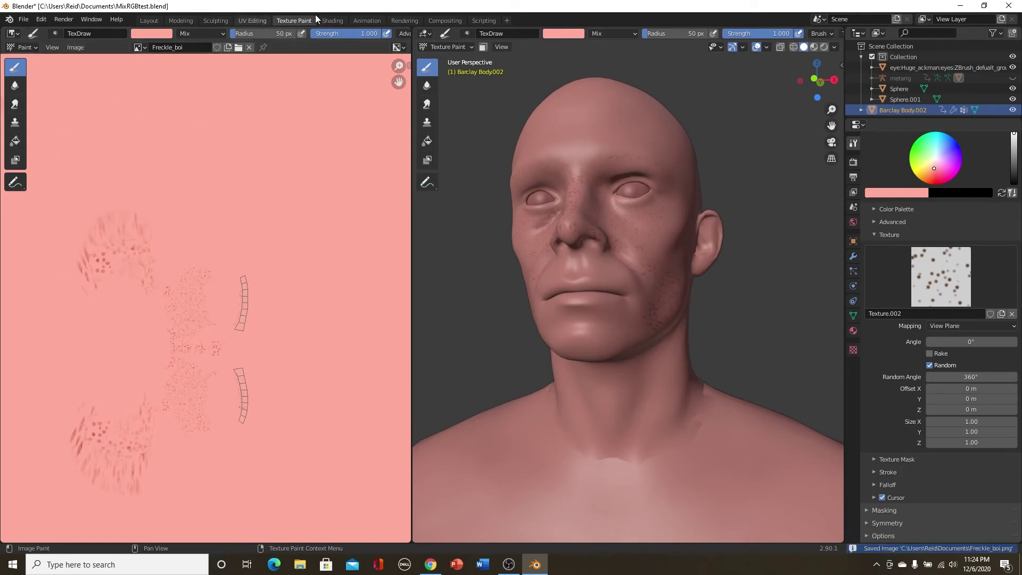
{"action": "left_click", "coordinate": [332, 21]}
Step: Turn on Rendered viewport shading and orbit to a side close-up of the freckled face
{"action": "scroll", "coordinate": [541, 181], "scroll_direction": "up", "scroll_amount": 5}
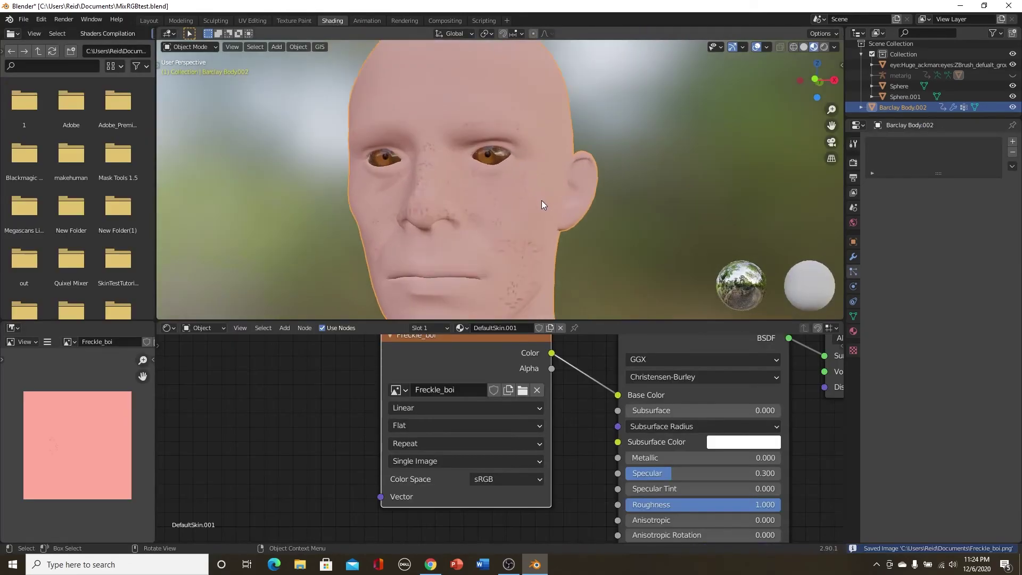
{"action": "left_click", "coordinate": [824, 47]}
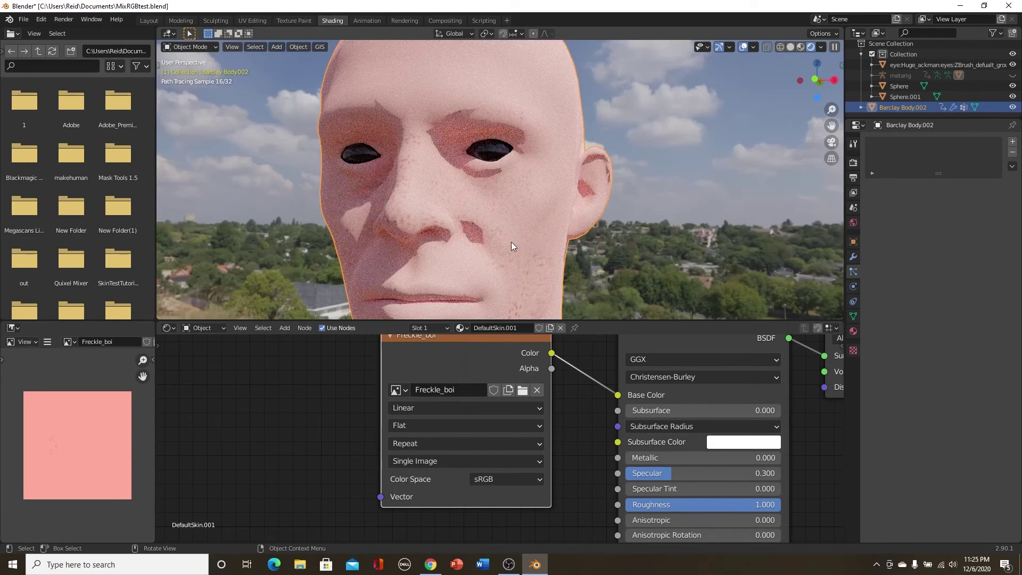
{"action": "scroll", "coordinate": [505, 237], "scroll_direction": "down", "scroll_amount": 5}
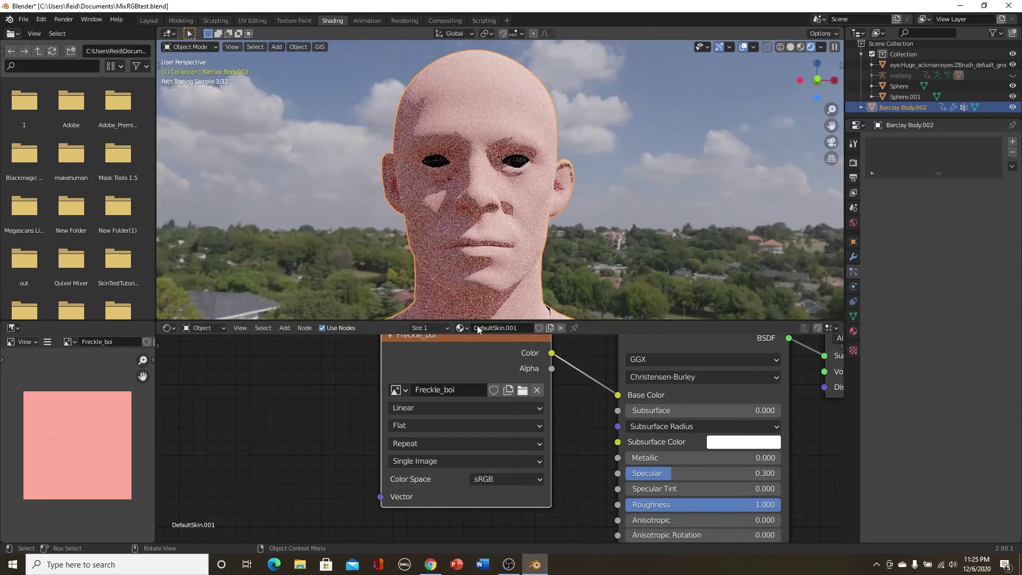
{"action": "middle_click_drag", "start_coordinate": [548, 155], "coordinate": [515, 204]}
{"action": "scroll", "coordinate": [469, 225], "scroll_direction": "up", "scroll_amount": 5}
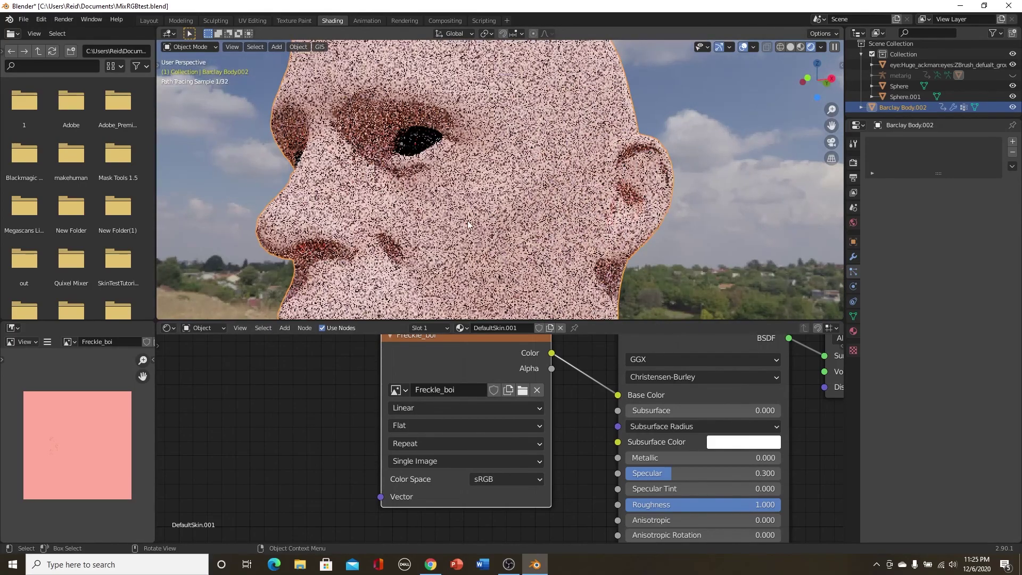
{"action": "scroll", "coordinate": [452, 223], "scroll_direction": "down", "scroll_amount": 2}
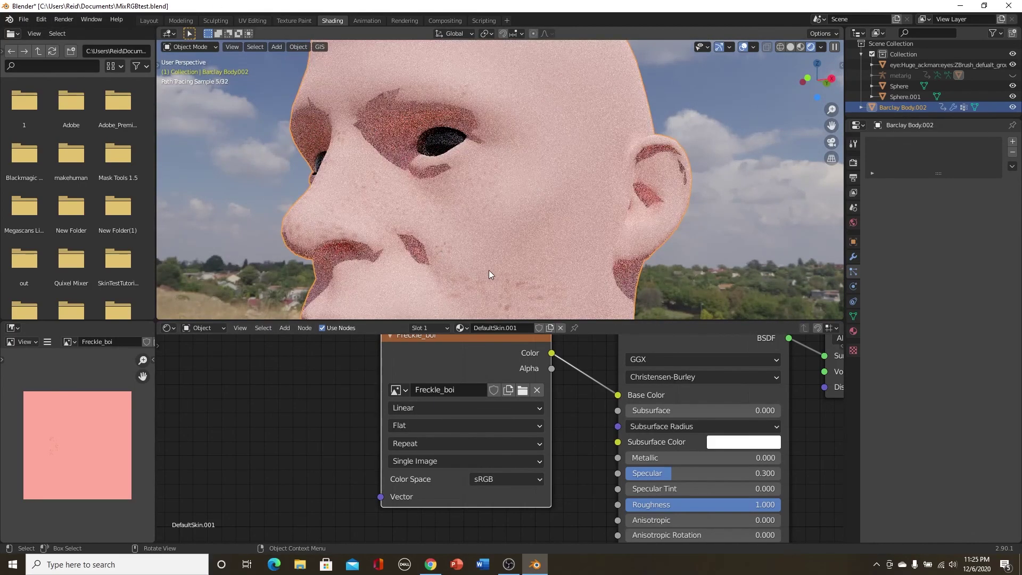